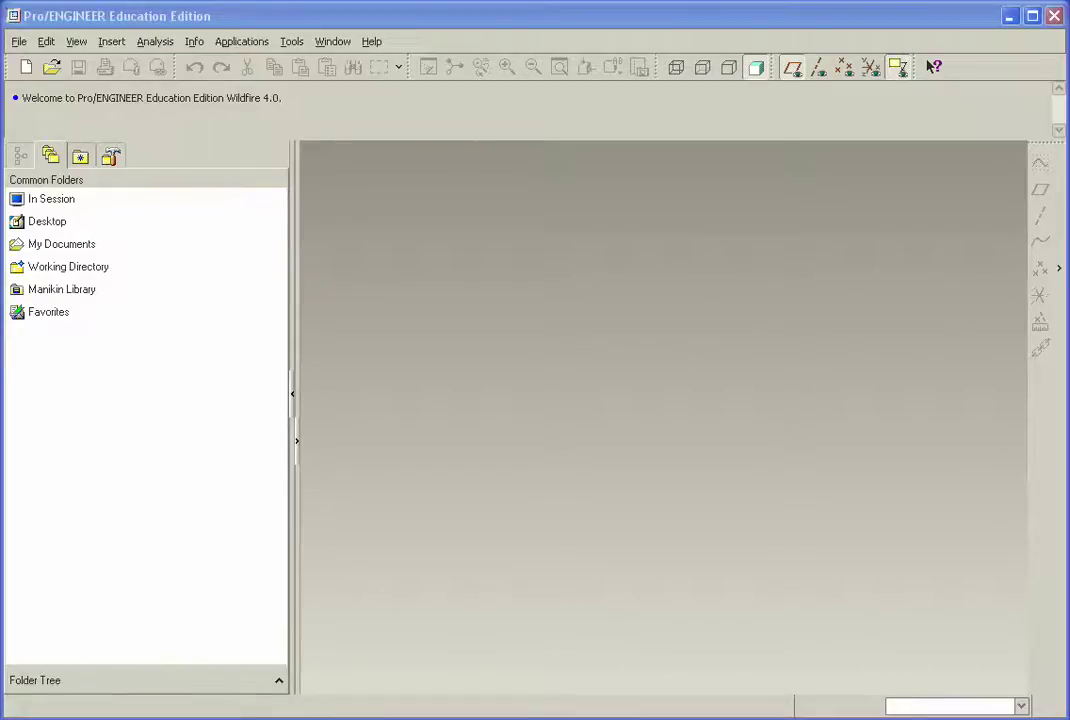
# - Switch to Windows Explorer and open Pro_E Advanced Training Manual.doc from the ProE\CAD 111 Adv ProE FUN folder
pyautogui.hotkey('alt', 'Tab')
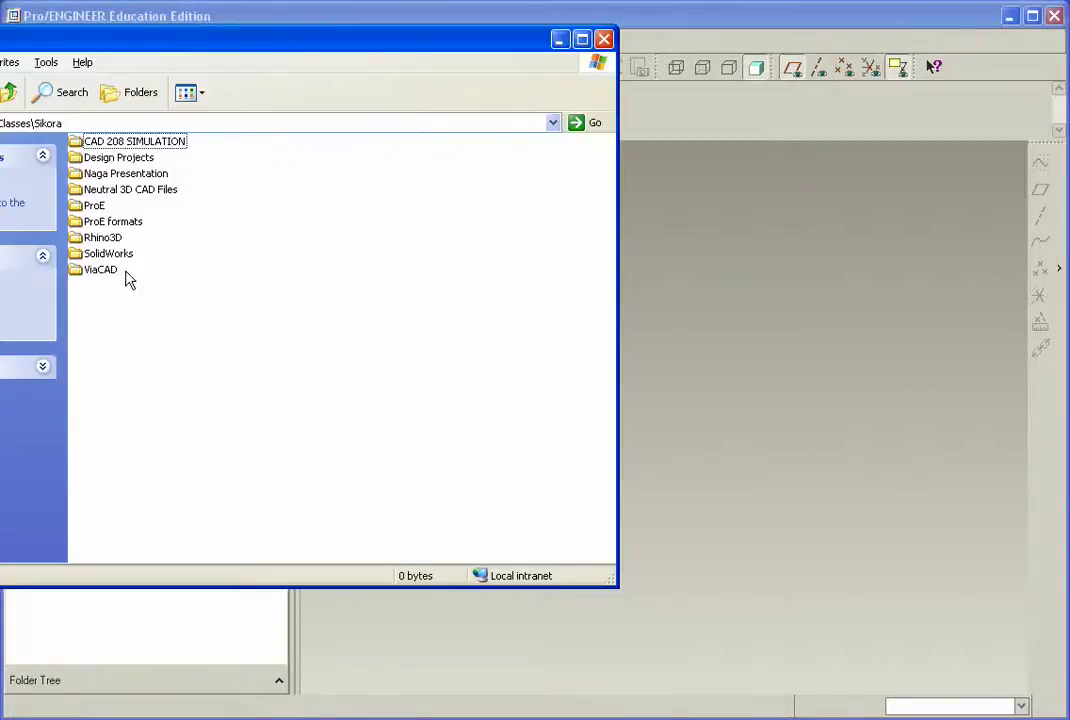
pyautogui.click(731, 38)
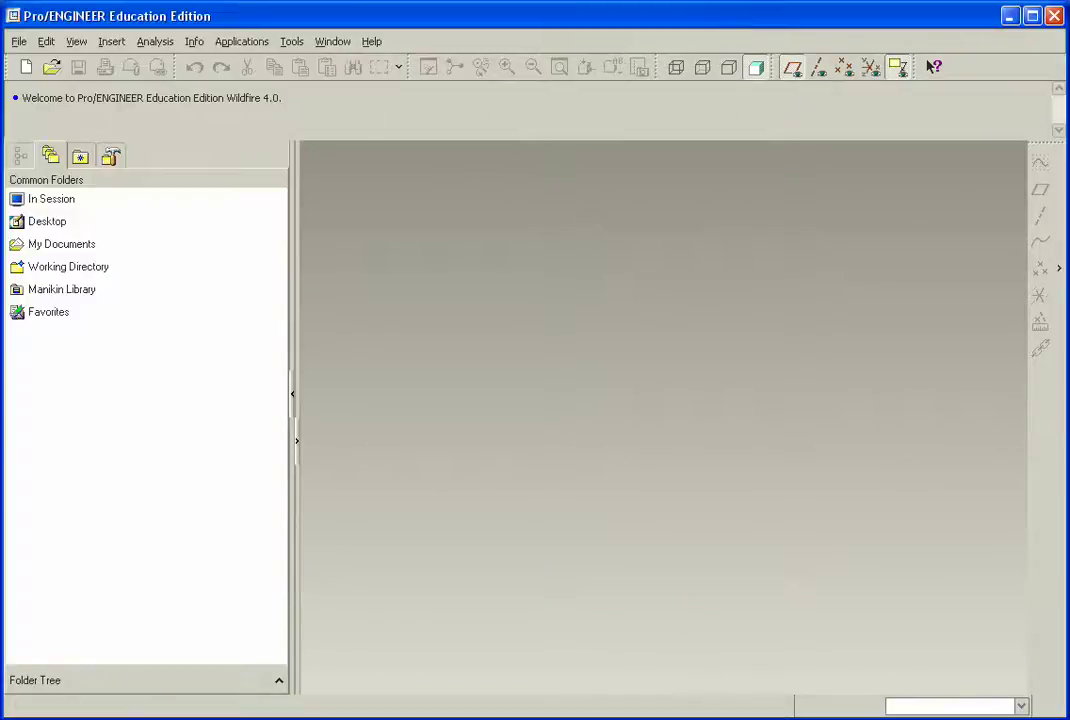
pyautogui.hotkey('alt', 'Tab')
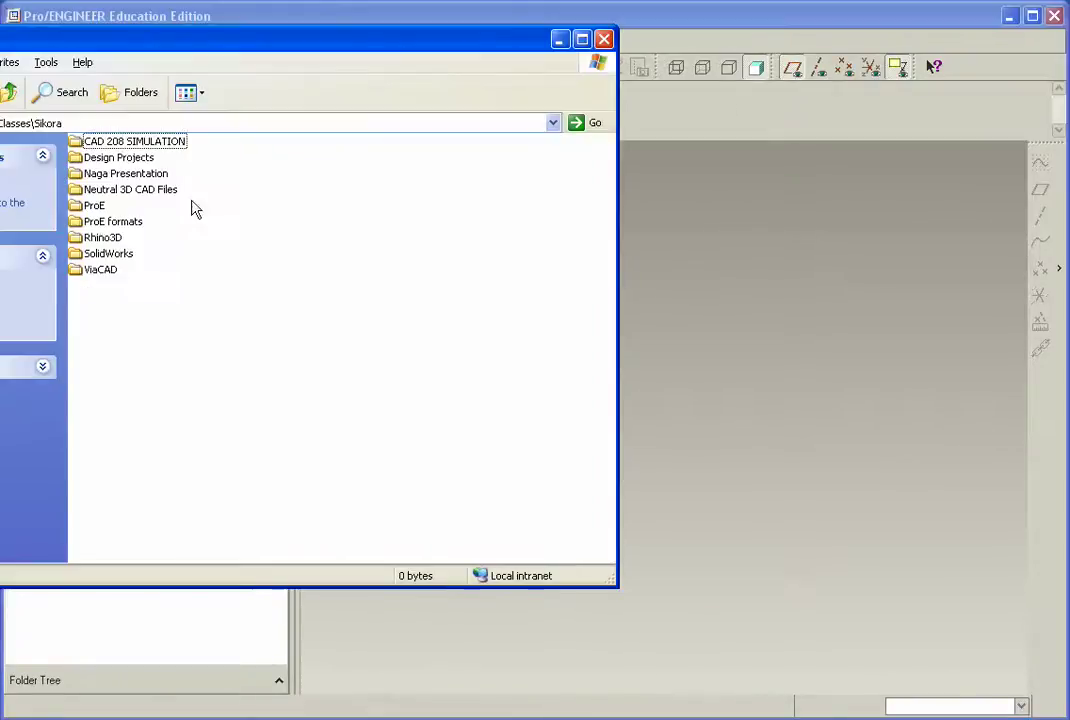
pyautogui.doubleClick(103, 204)
pyautogui.doubleClick(150, 237)
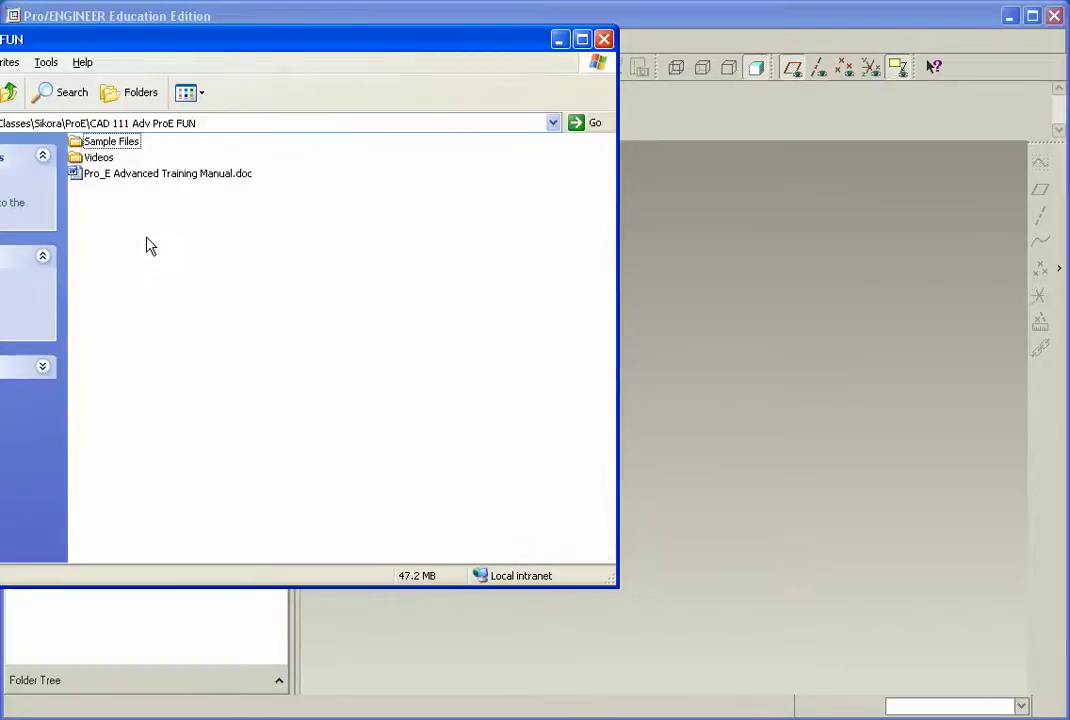
pyautogui.doubleClick(101, 176)
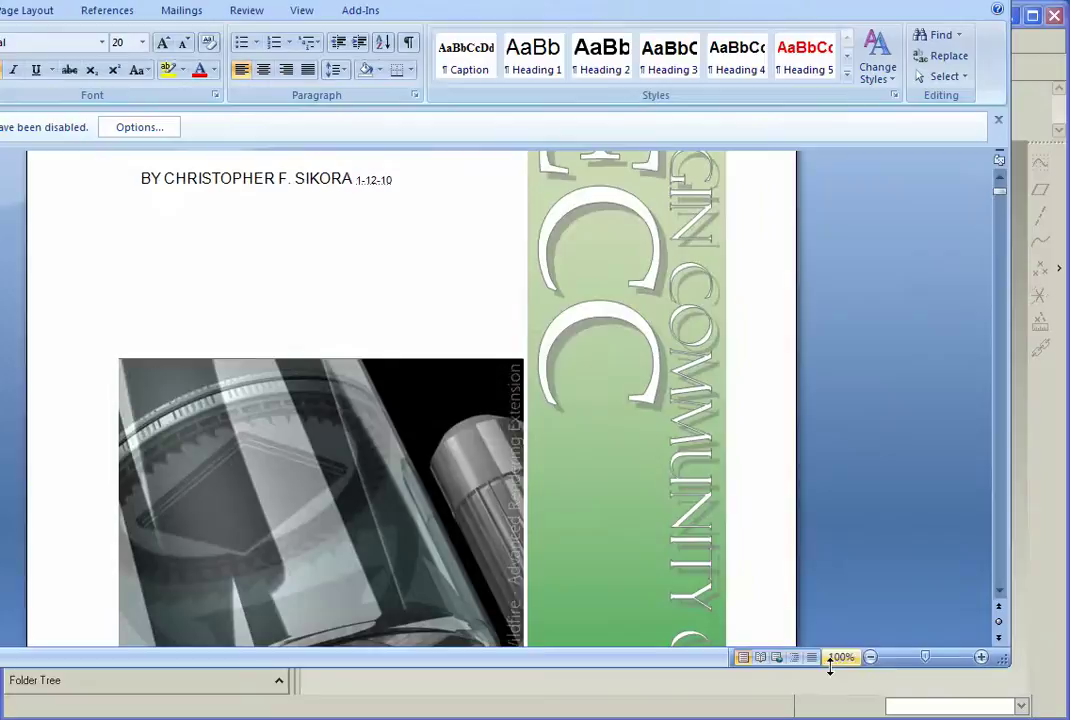
# - Find the start of Exercise 22, Imported 3D Model Repair, in the training manual
pyautogui.scroll(-5, 855, 550)
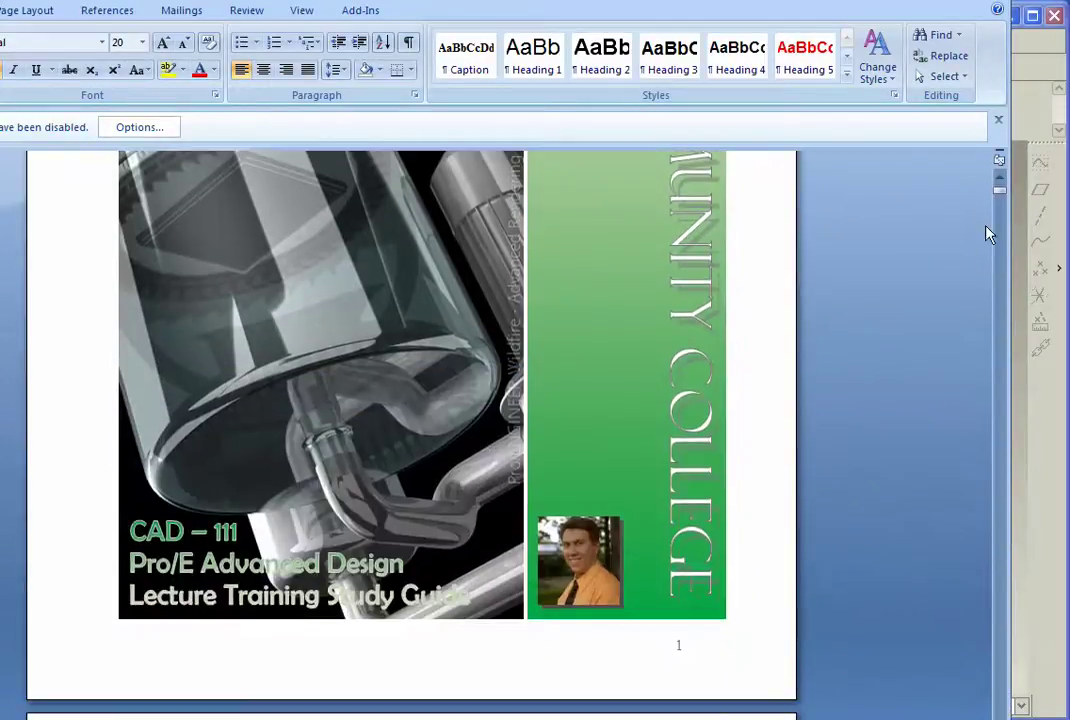
pyautogui.moveTo(1004, 197); pyautogui.dragTo(965, 600)
pyautogui.scroll(15, 855, 520)
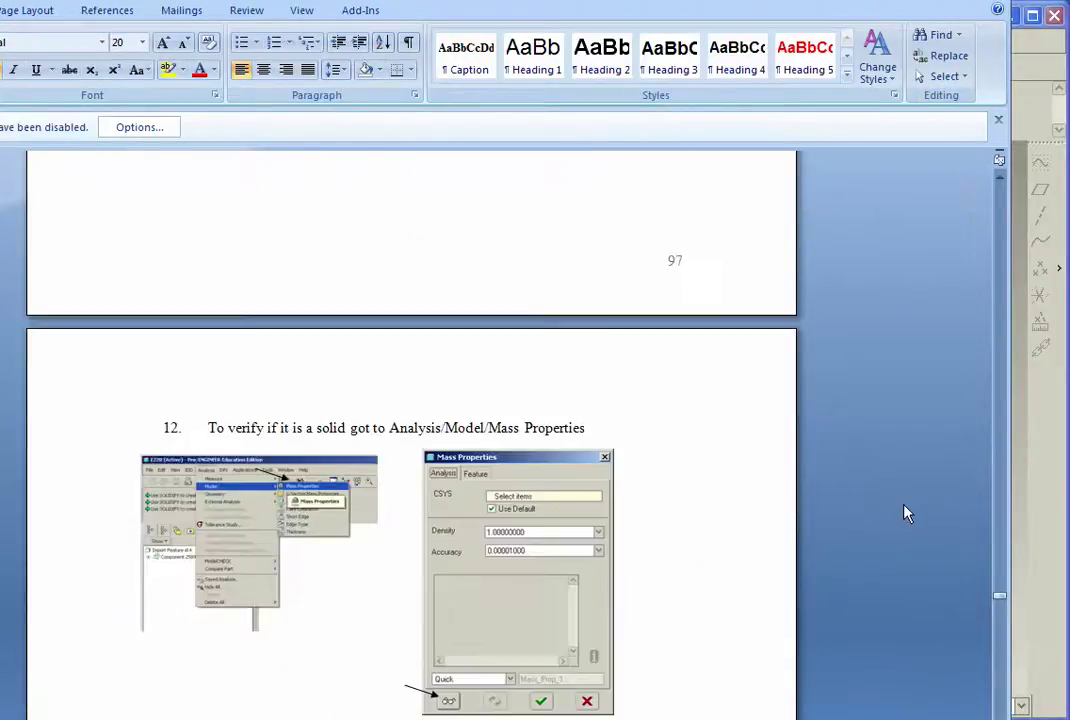
pyautogui.scroll(20, 893, 440)
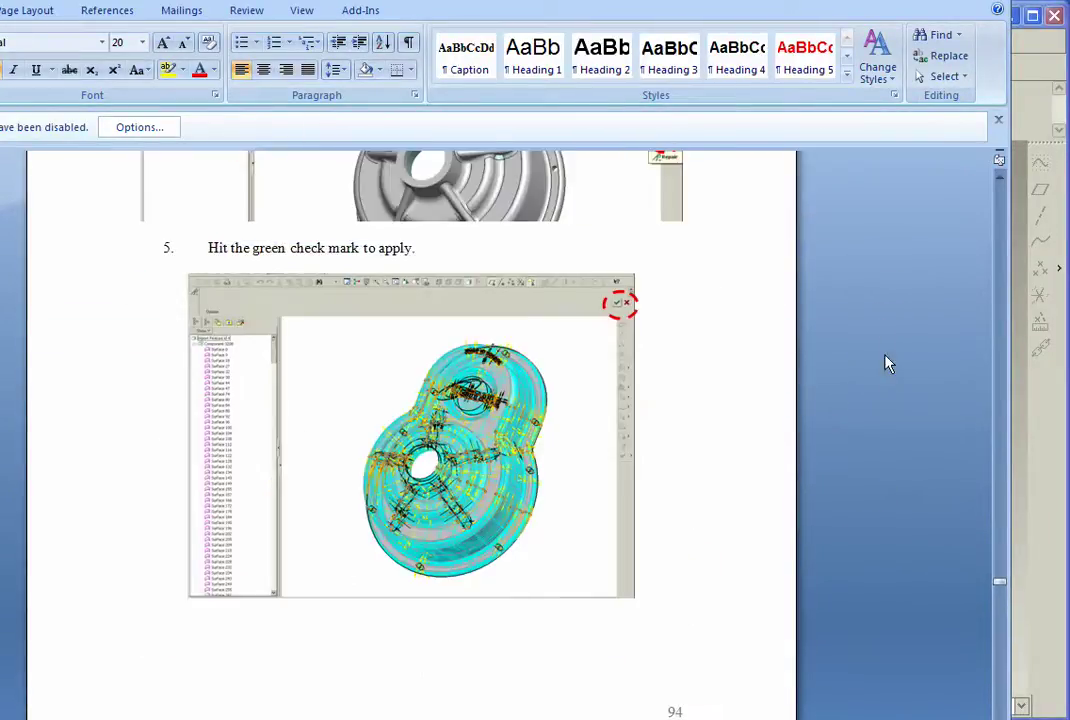
pyautogui.scroll(15, 885, 330)
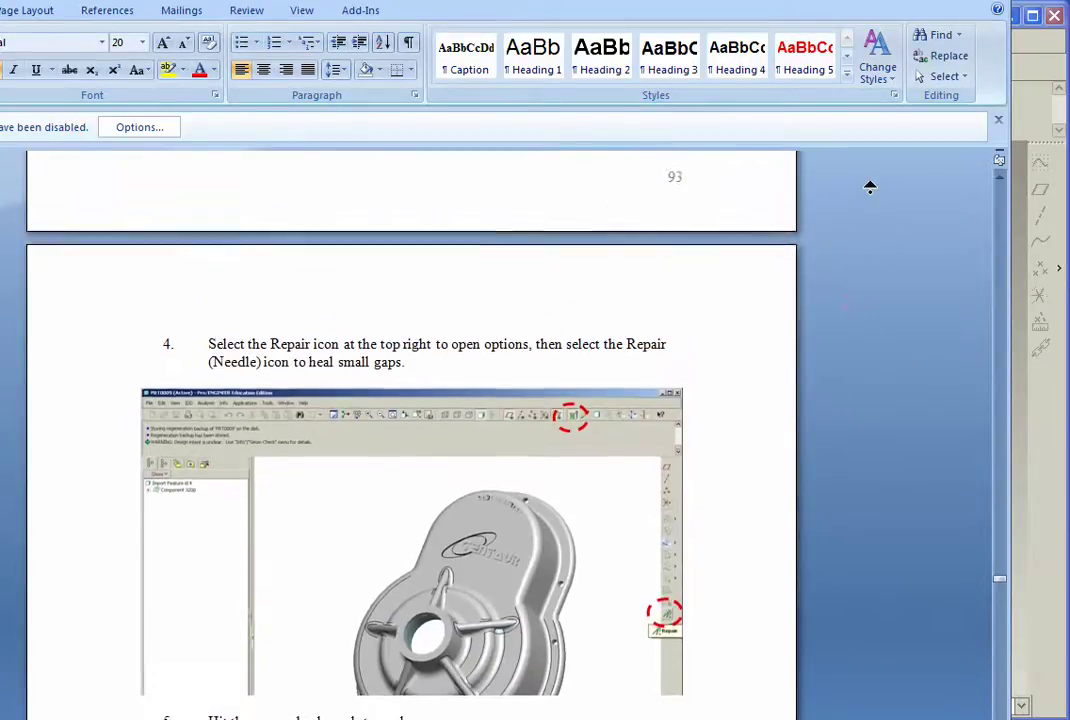
pyautogui.scroll(20, 870, 140)
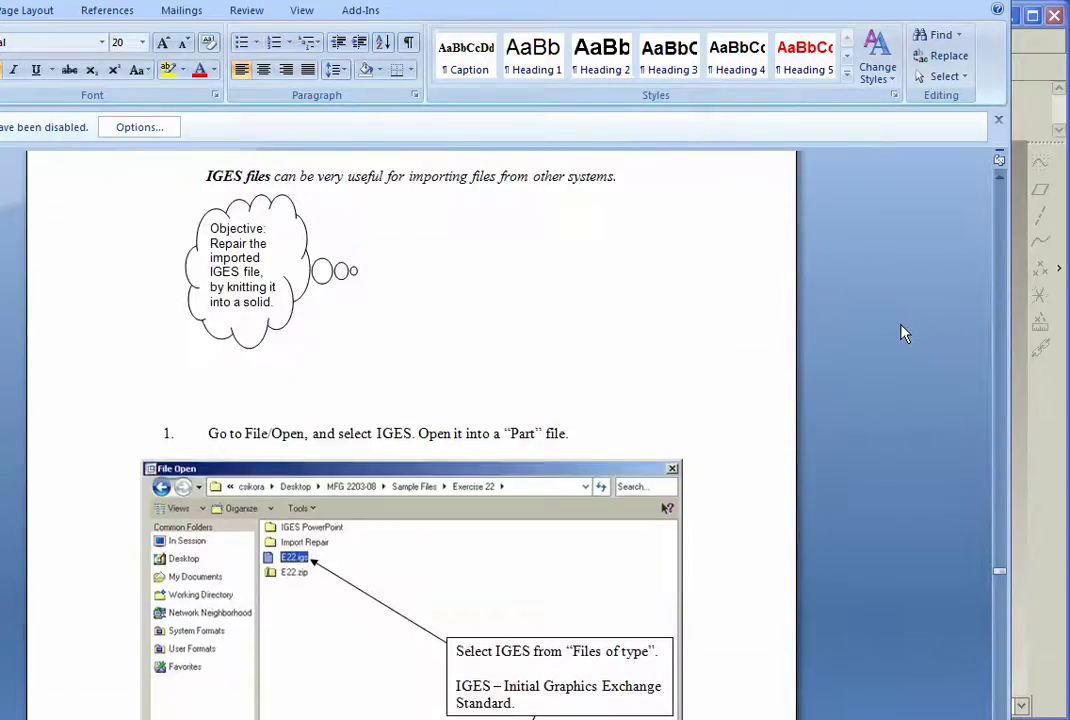
pyautogui.scroll(-1, 898, 335)
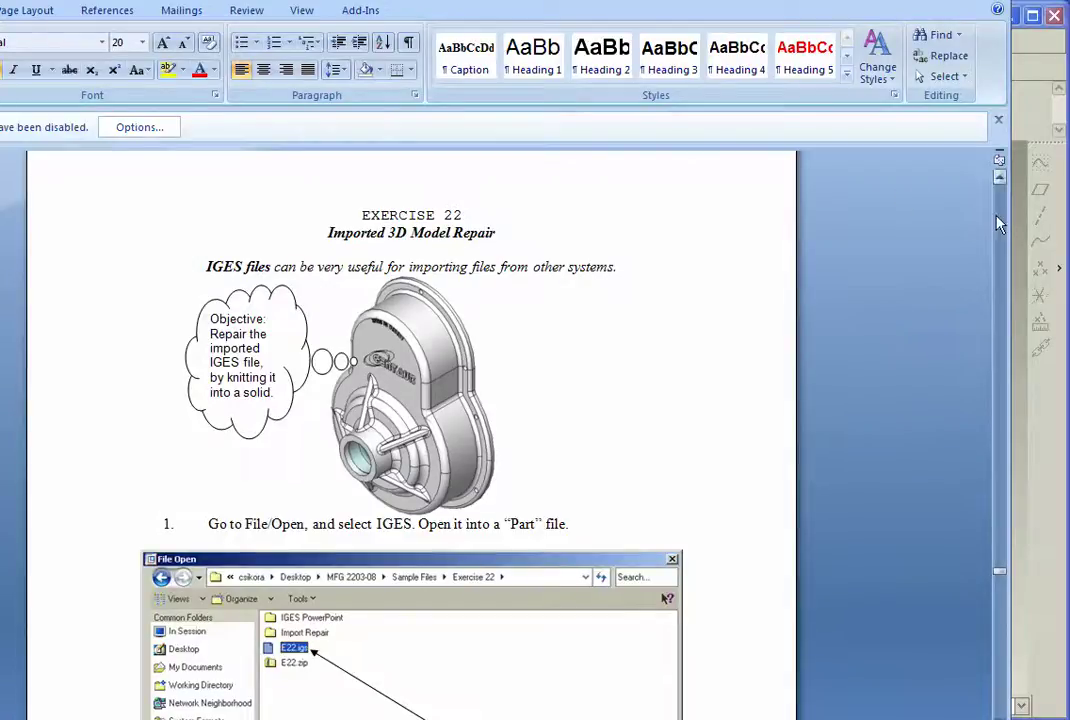
# - Narrow and reposition the manual's window, closing the Explorer window and the macro security warning
pyautogui.moveTo(1008, 215); pyautogui.dragTo(698, 215)
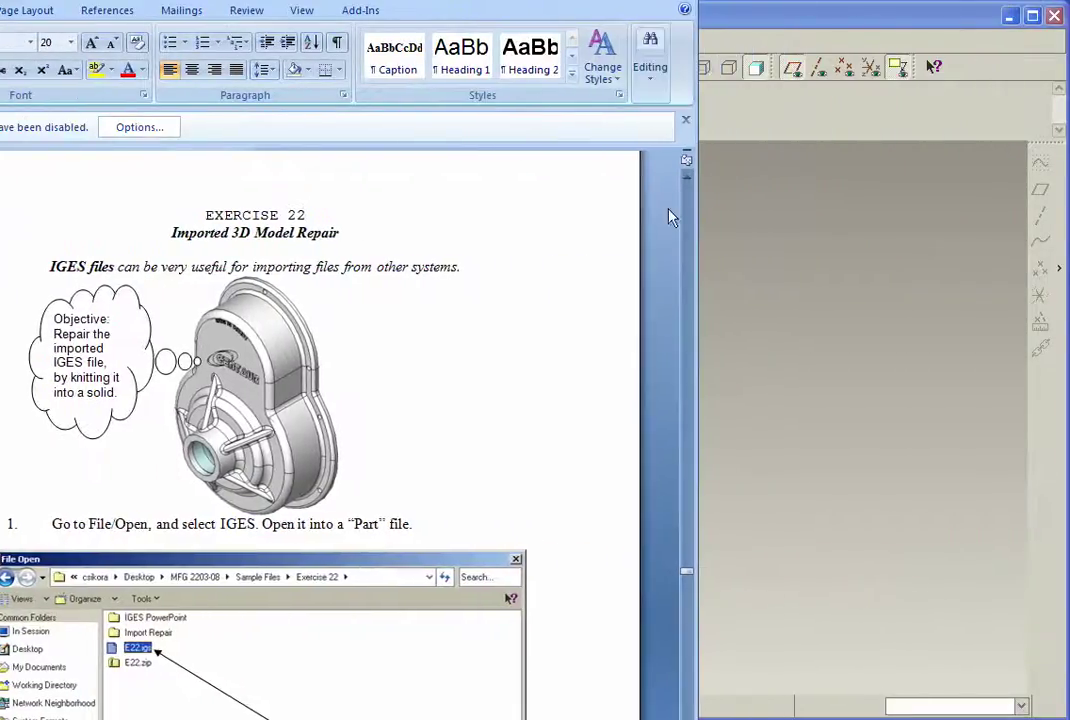
pyautogui.moveTo(556, 15); pyautogui.dragTo(670, 108)
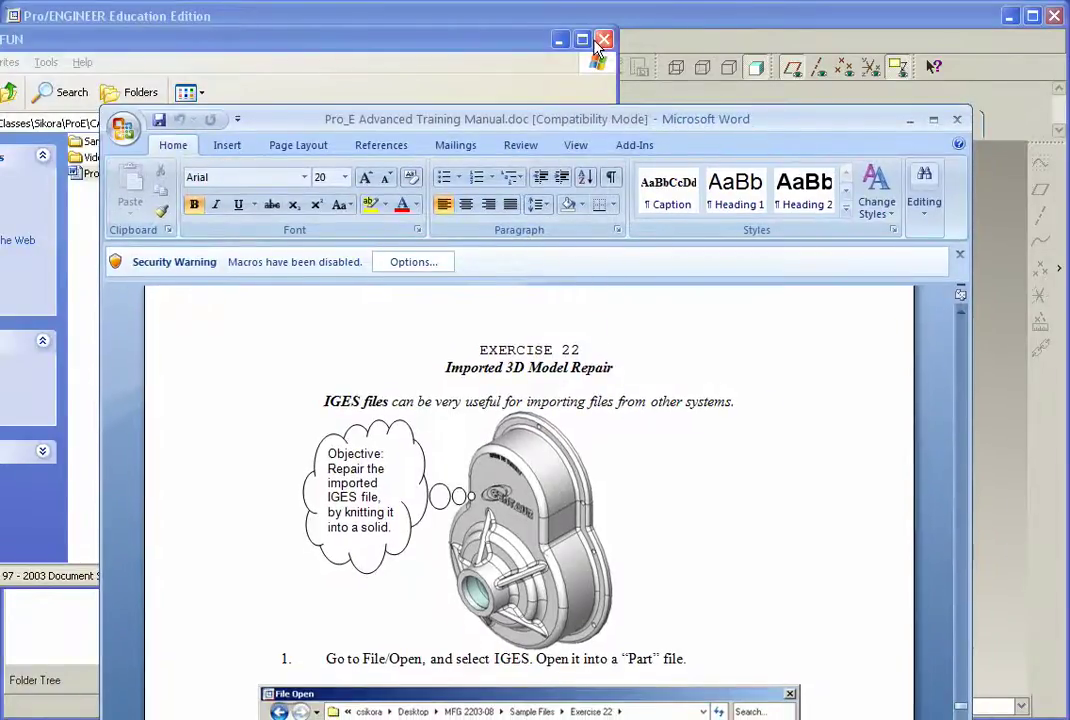
pyautogui.click(603, 40)
pyautogui.moveTo(596, 125); pyautogui.dragTo(635, 0)
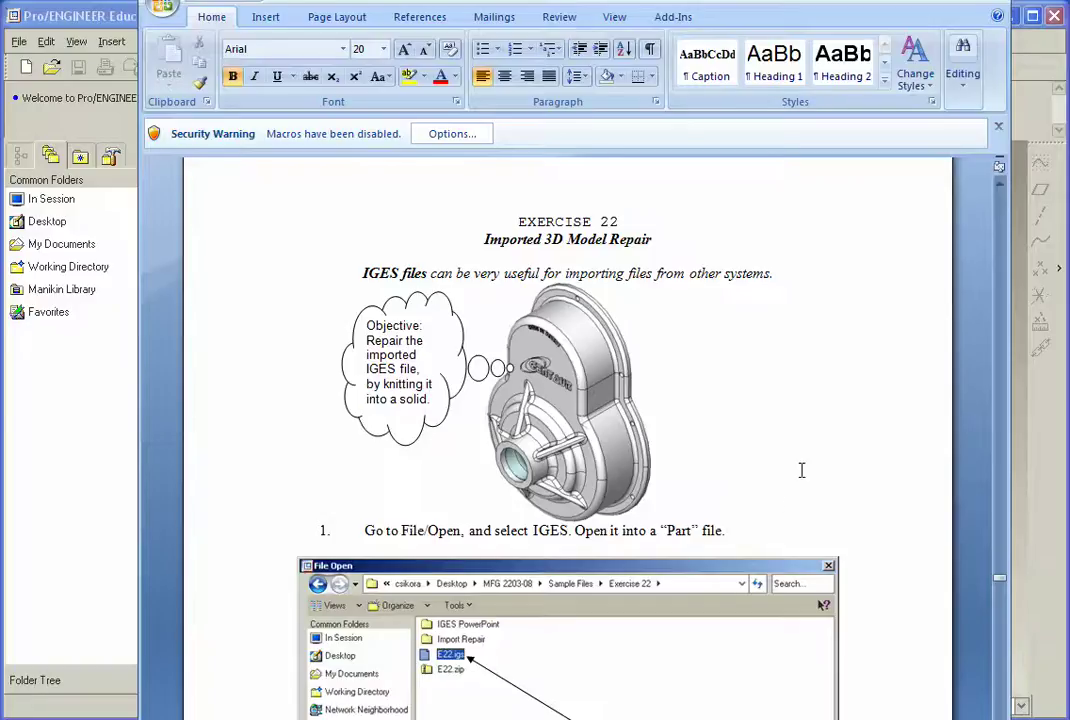
pyautogui.click(999, 125)
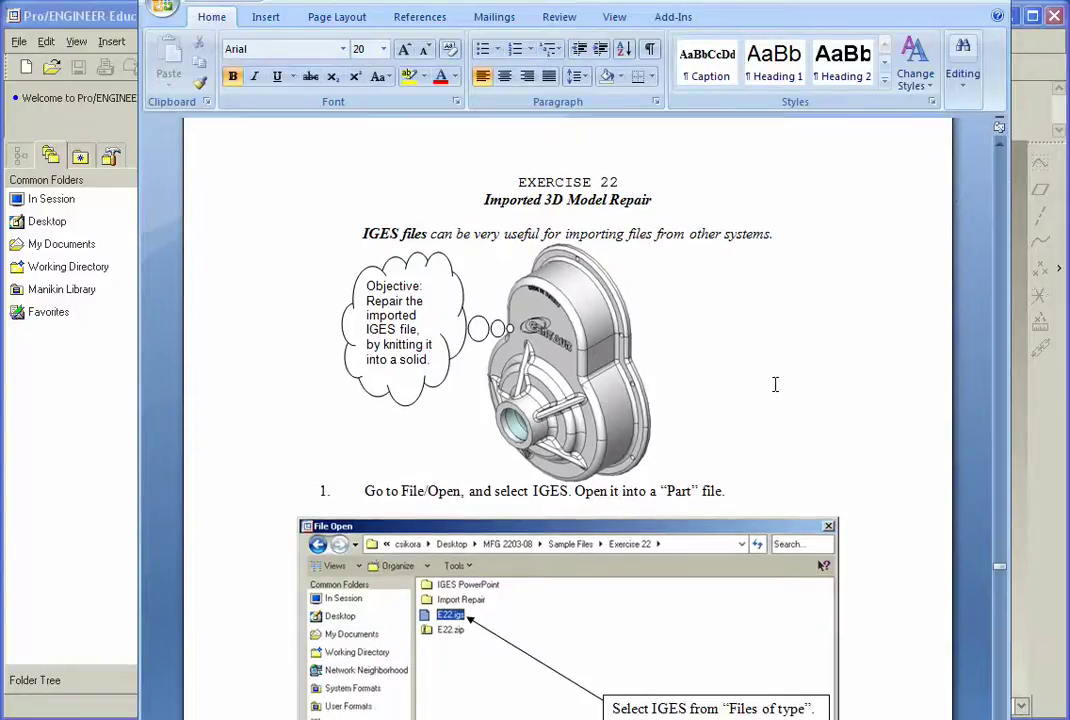
# - Switch to Pro/ENGINEER and start opening a file, browsing to the instructor's folder under AutoCad Classes on the W: drive
pyautogui.click(1018, 380)
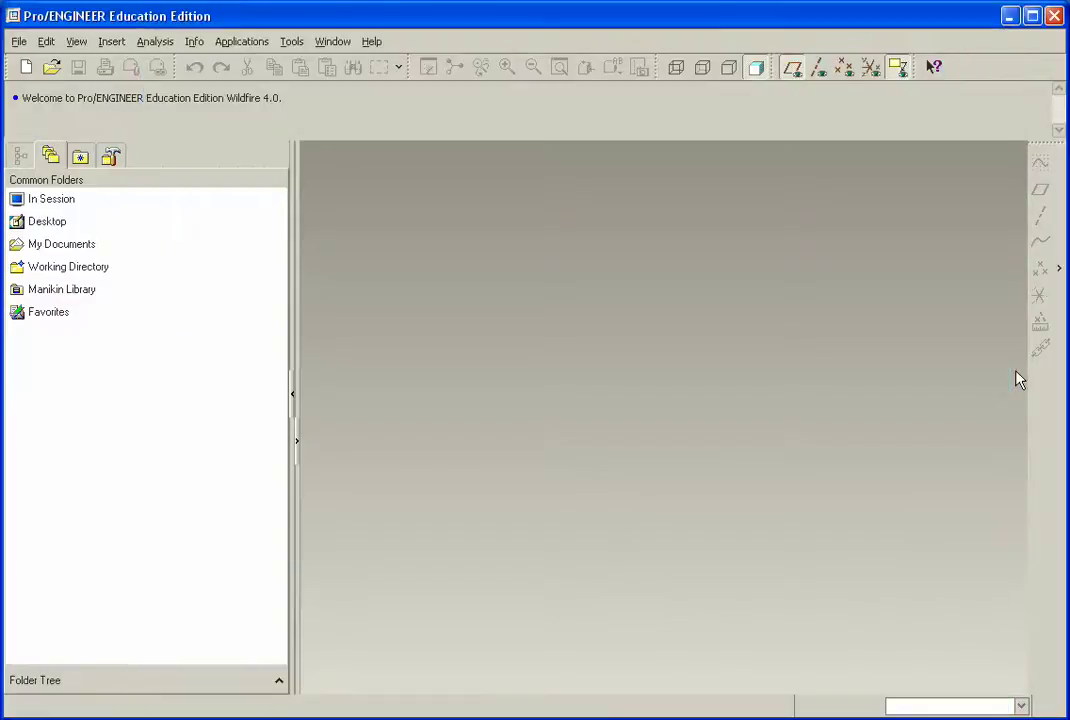
pyautogui.click(53, 67)
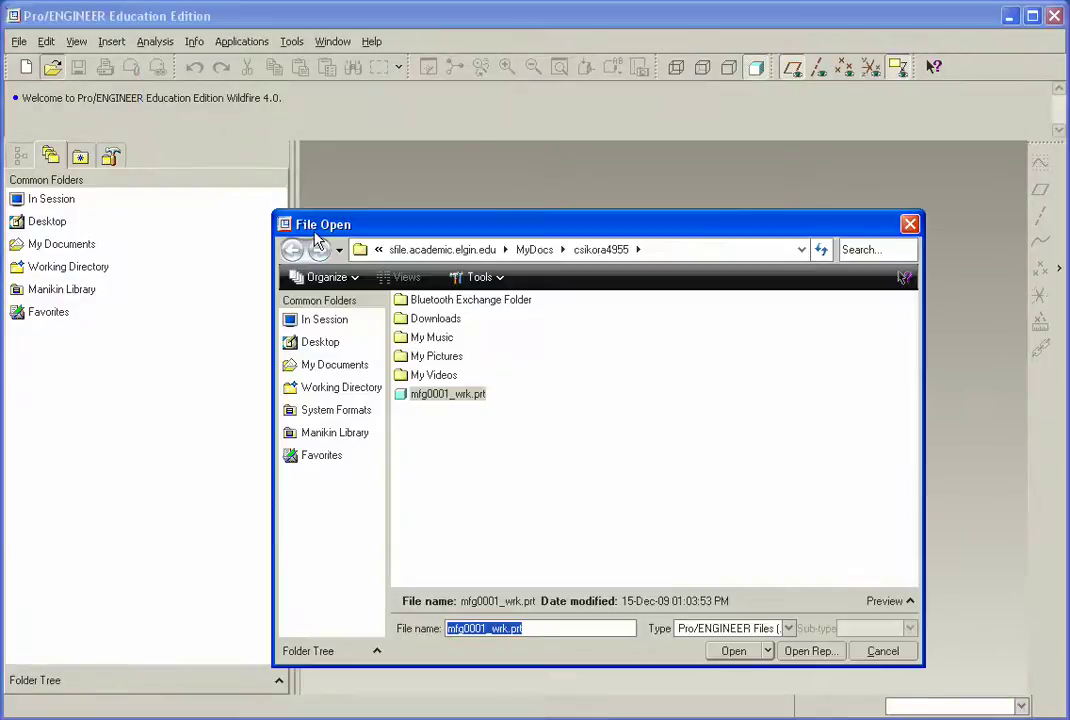
pyautogui.click(378, 249)
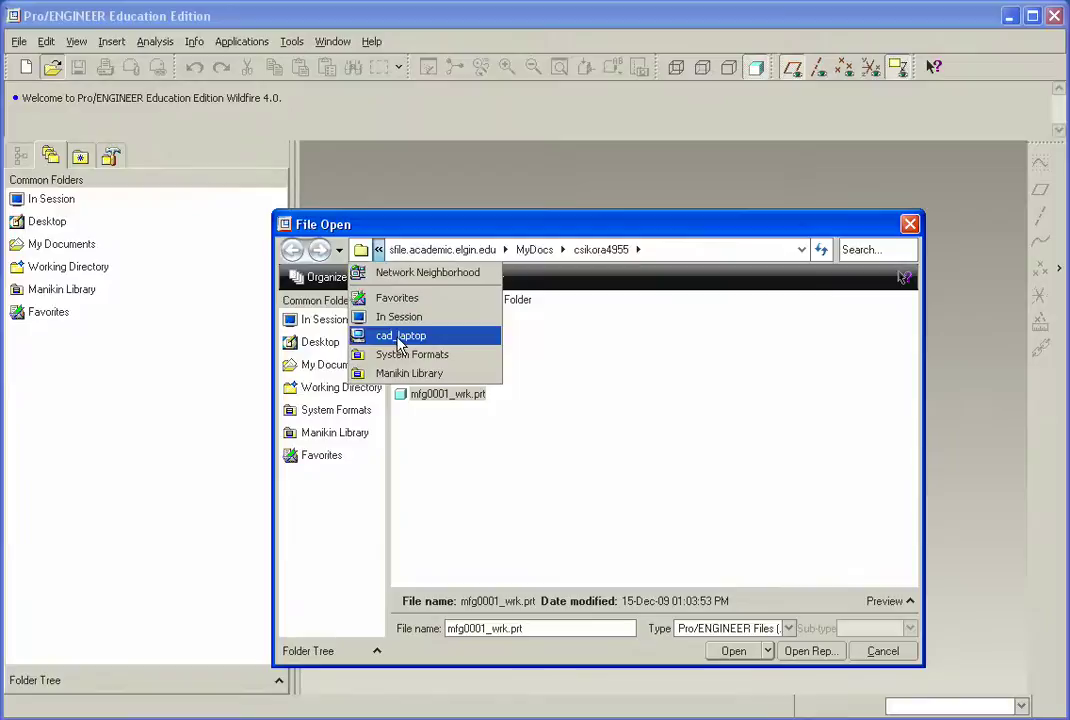
pyautogui.click(400, 340)
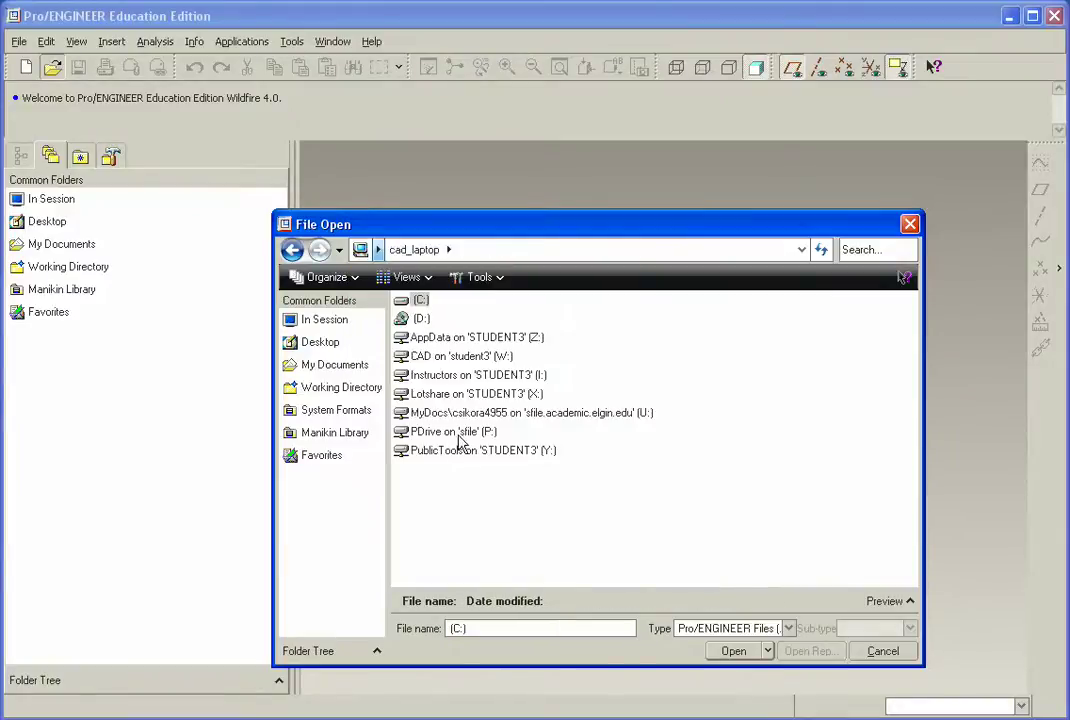
pyautogui.doubleClick(455, 356)
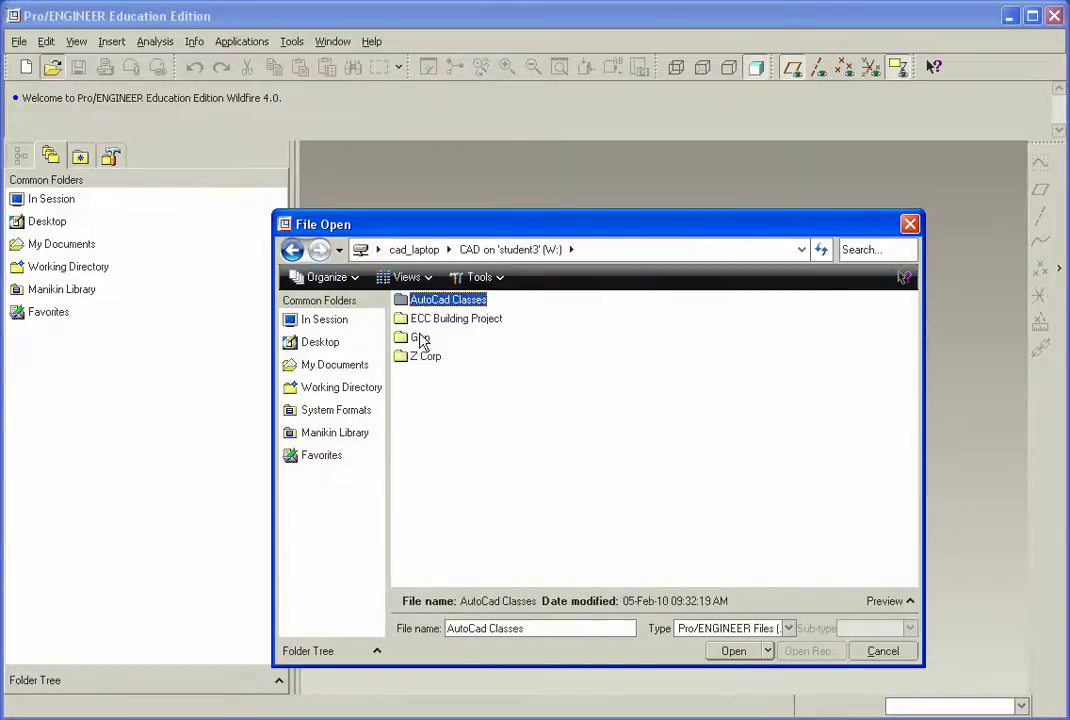
pyautogui.doubleClick(421, 299)
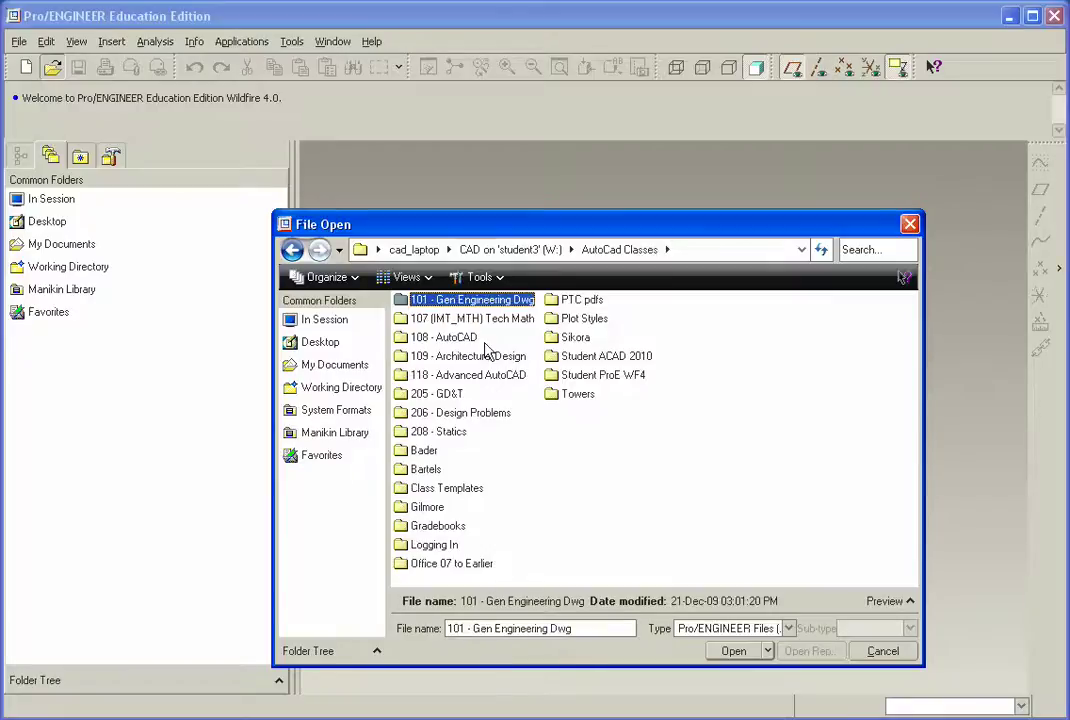
pyautogui.doubleClick(545, 336)
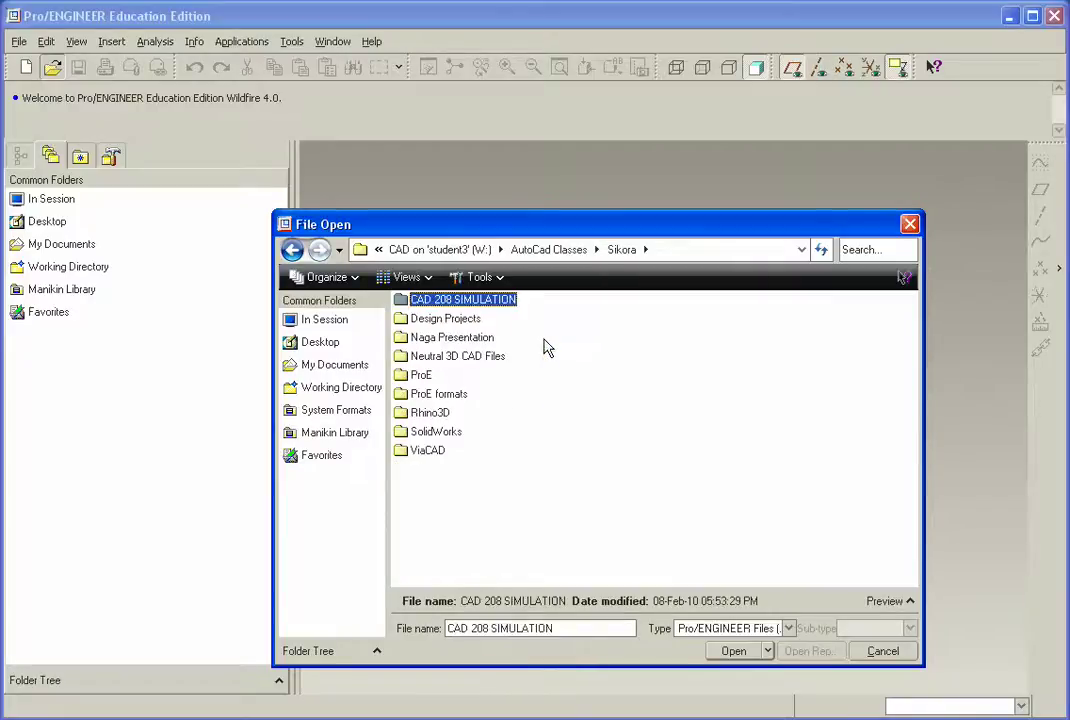
# - Browse through ProE, CAD 111 Adv ProE FUN and Sample Files to the Exercise 22 folder
pyautogui.click(404, 379)
pyautogui.doubleClick(404, 381)
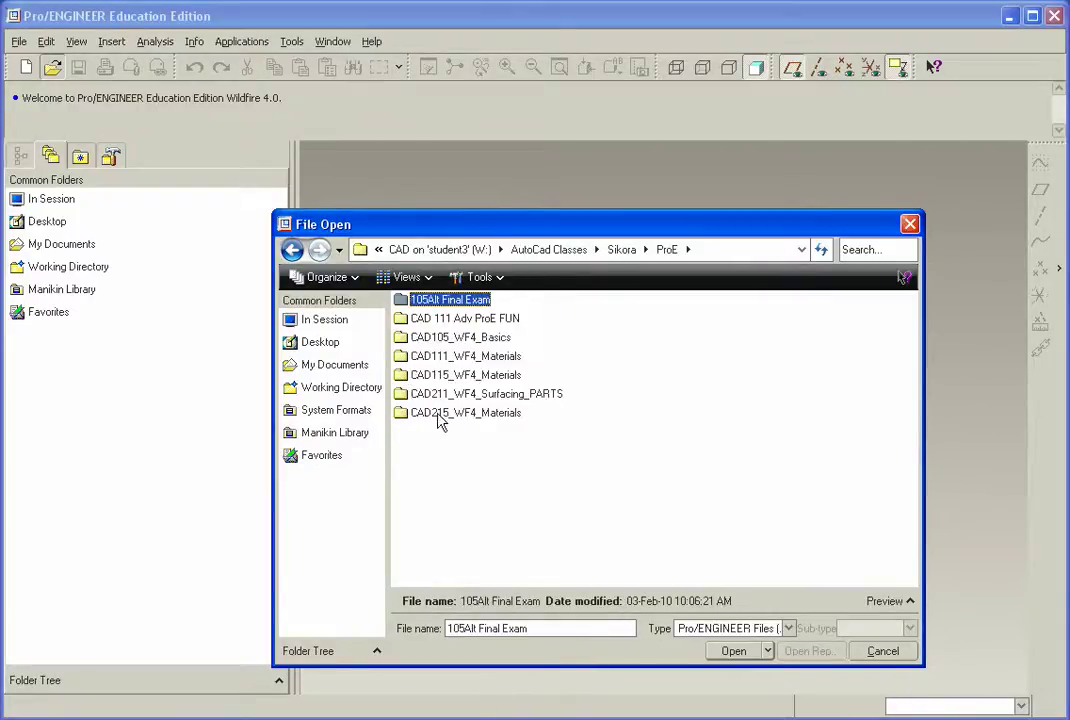
pyautogui.click(488, 318)
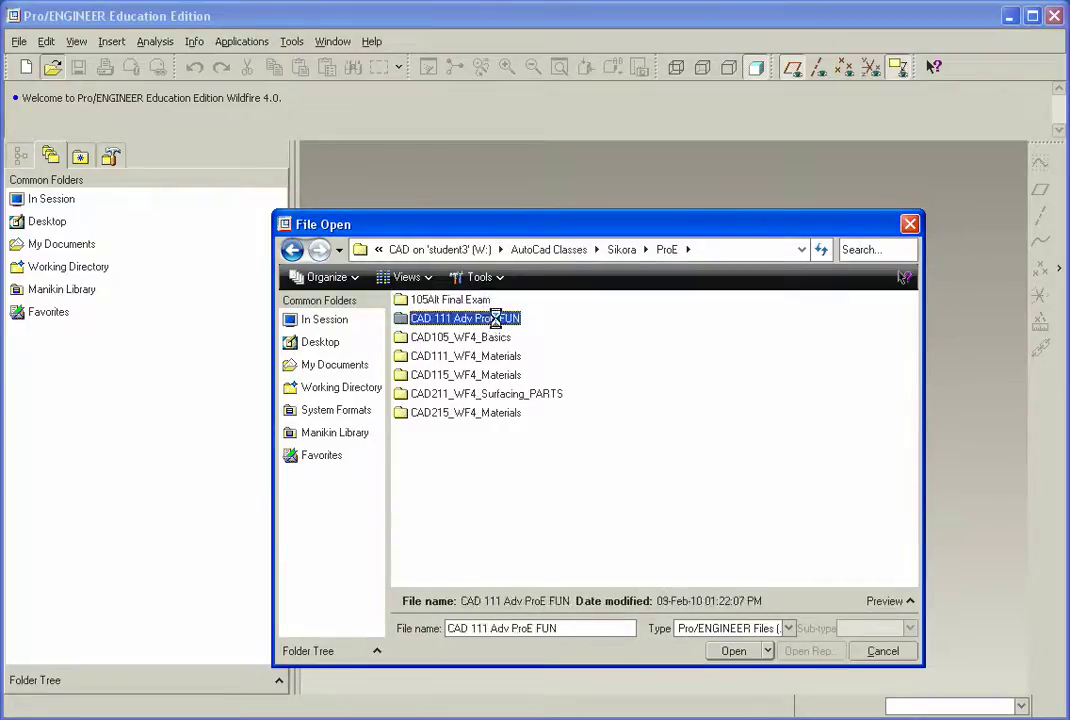
pyautogui.doubleClick(492, 318)
pyautogui.doubleClick(436, 304)
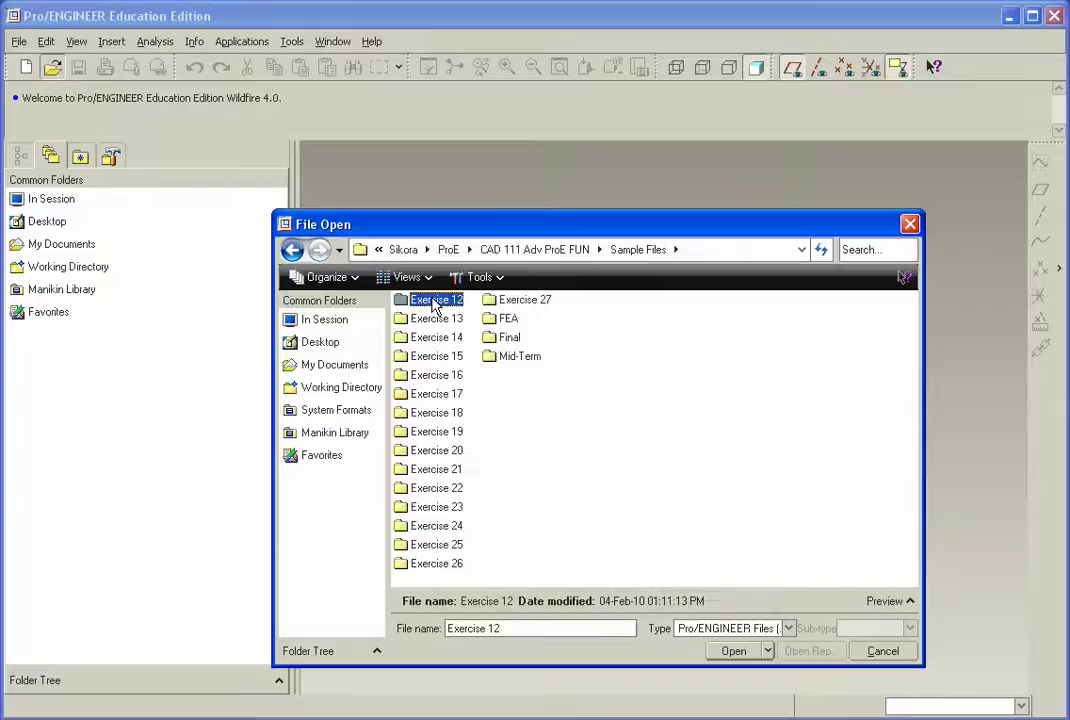
pyautogui.click(450, 490)
pyautogui.doubleClick(450, 490)
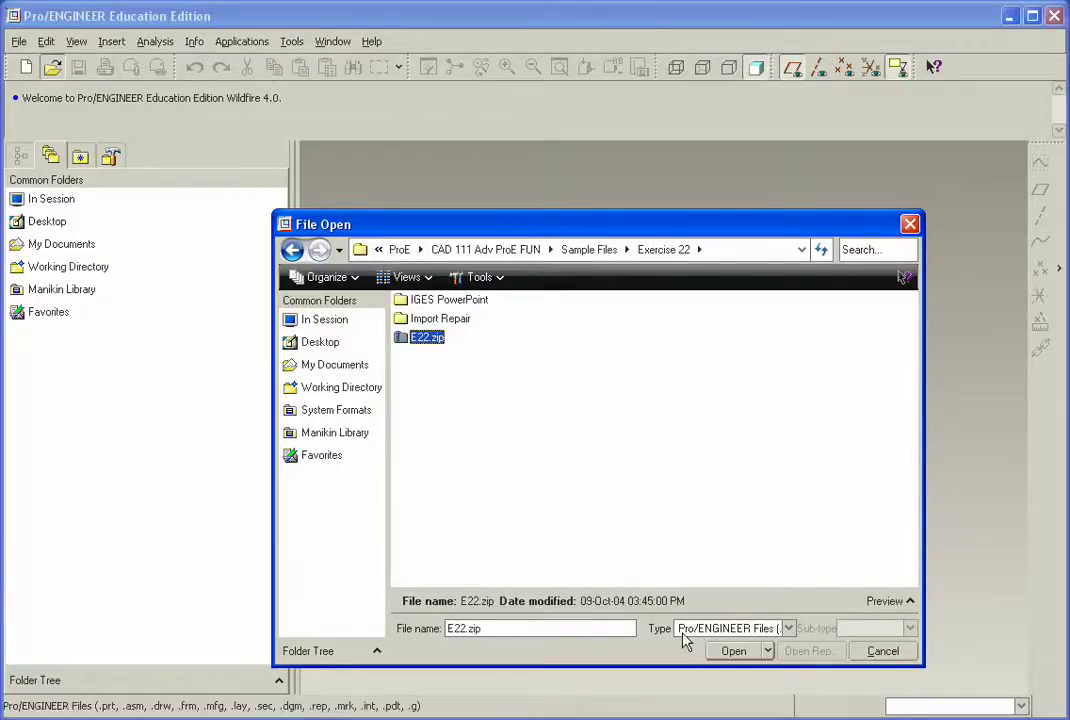
# - Filter the folder for IGES files and import E22.igs as a new part named E22
pyautogui.click(788, 628)
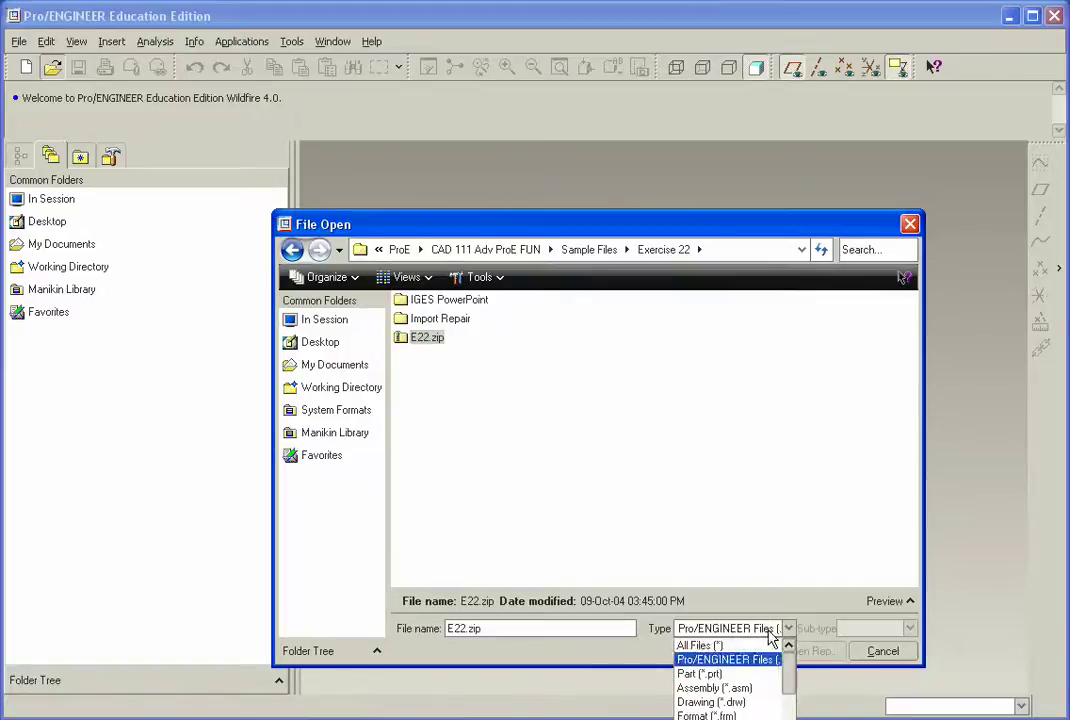
pyautogui.scroll(-5, 738, 677)
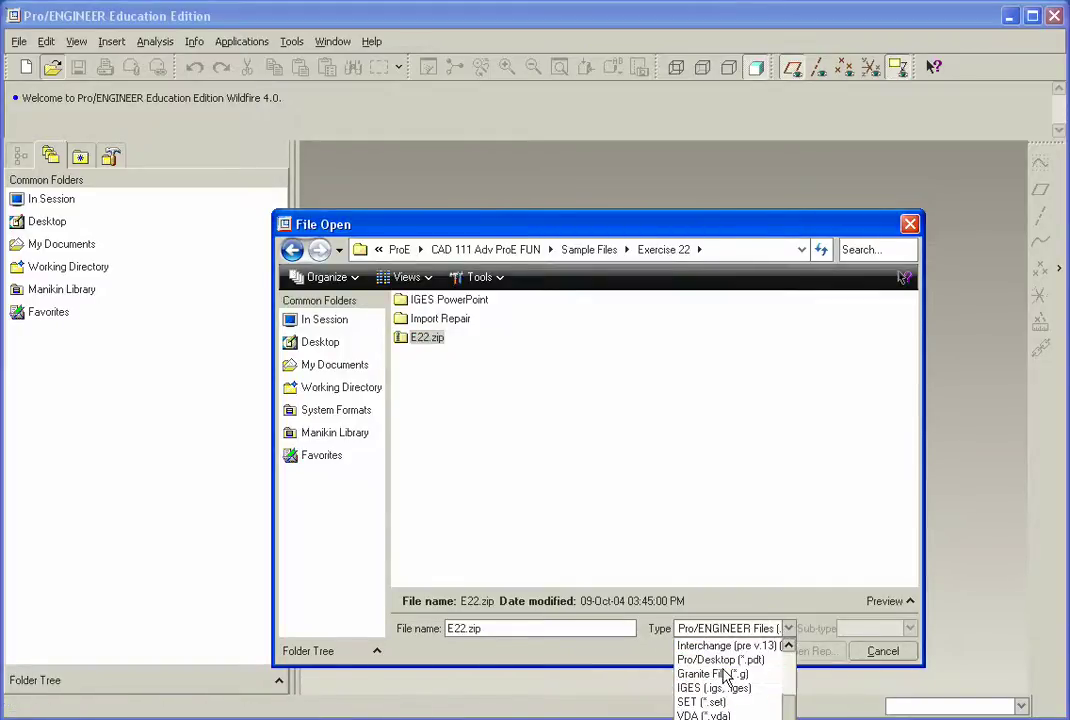
pyautogui.scroll(-3, 722, 686)
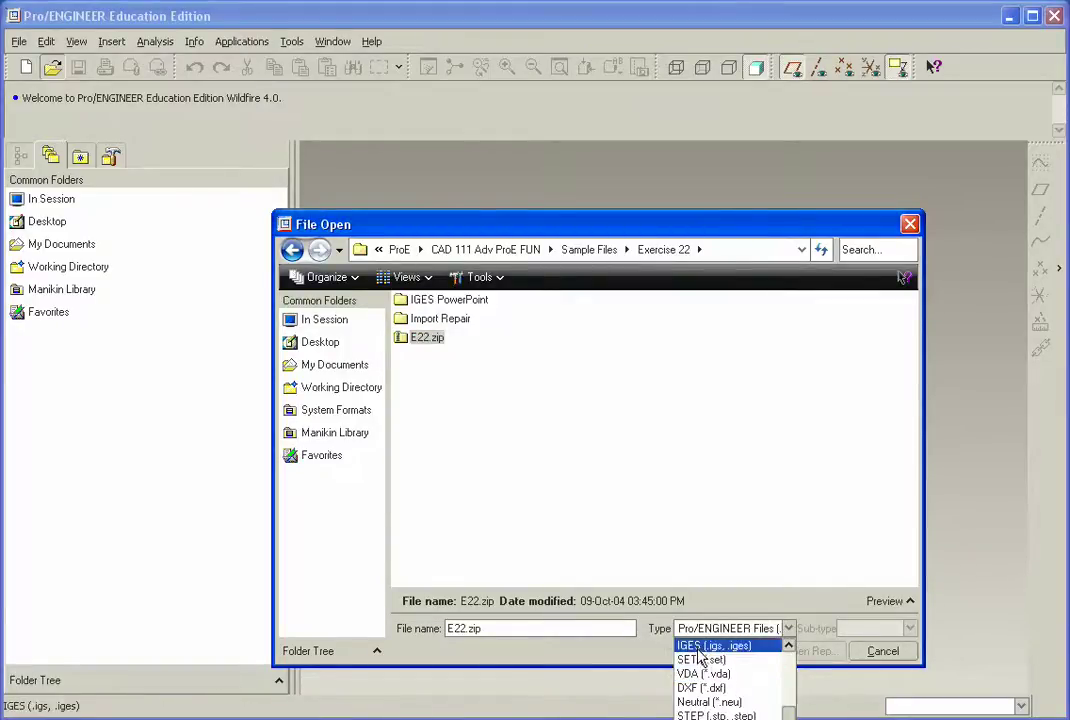
pyautogui.click(701, 648)
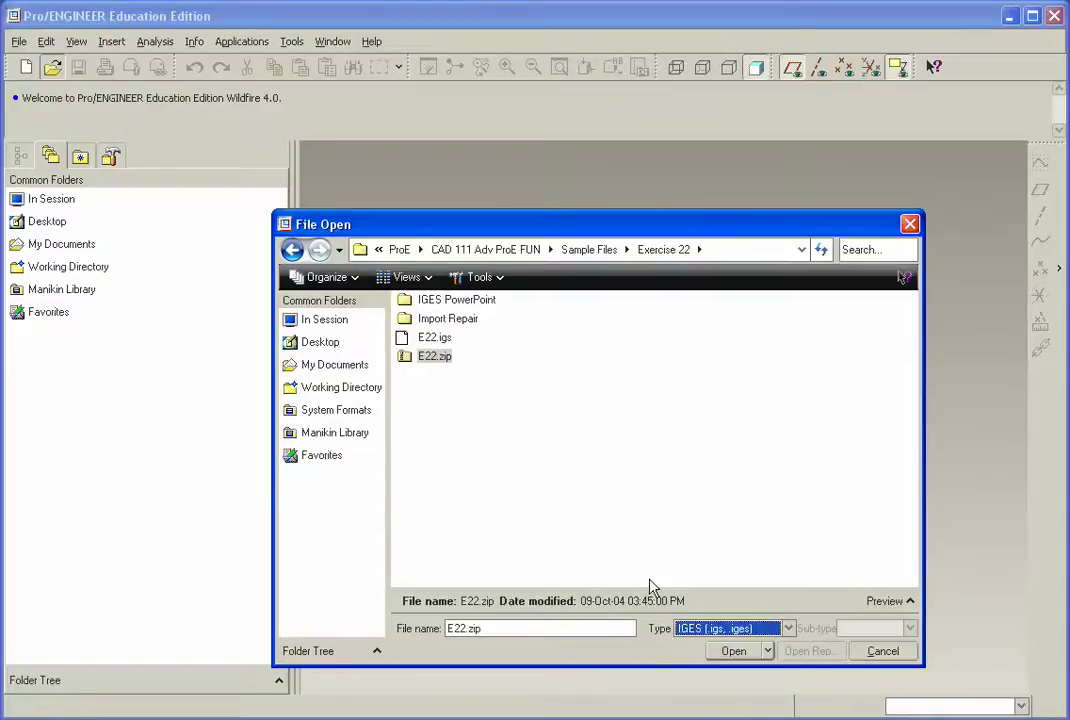
pyautogui.click(432, 338)
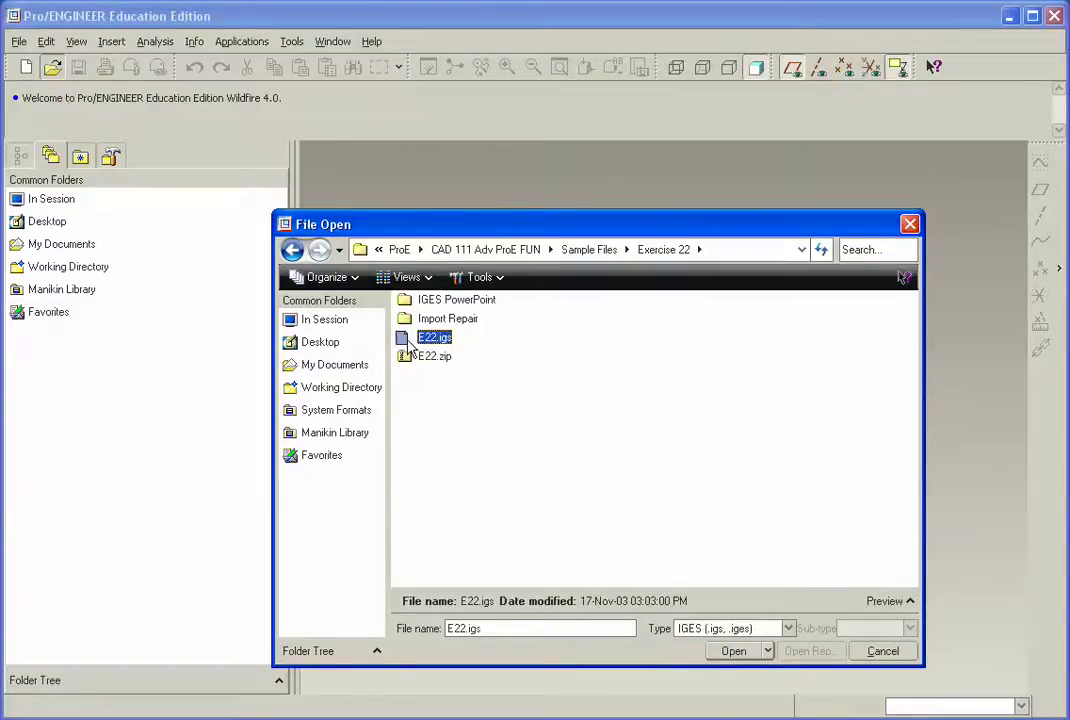
pyautogui.click(732, 652)
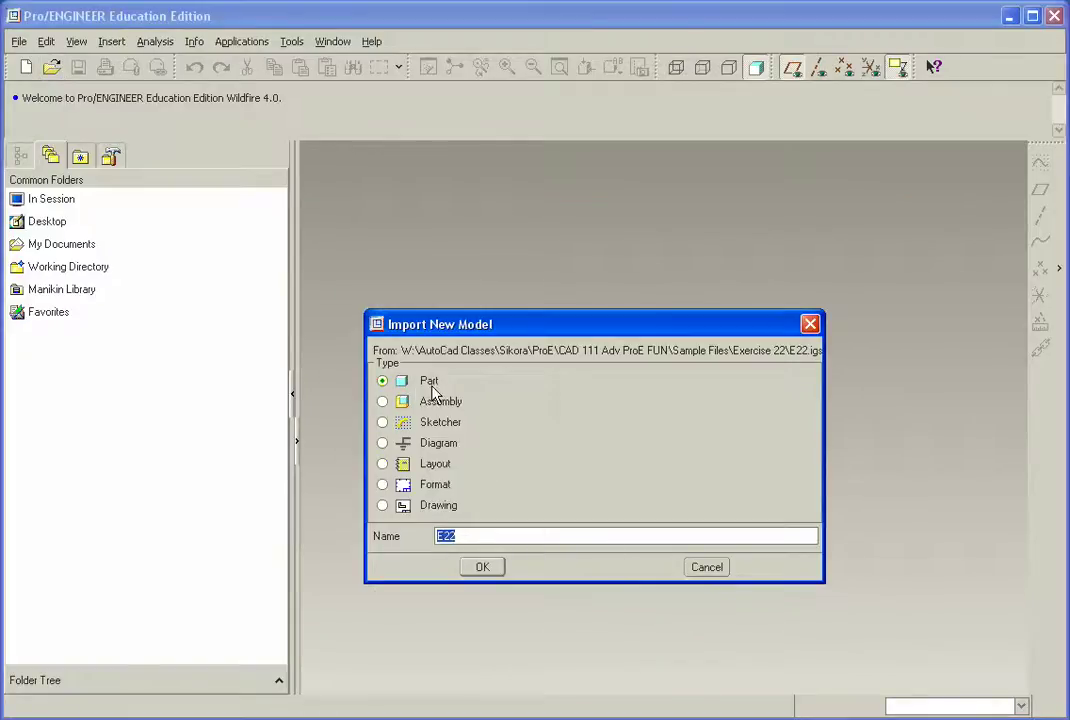
pyautogui.click(488, 566)
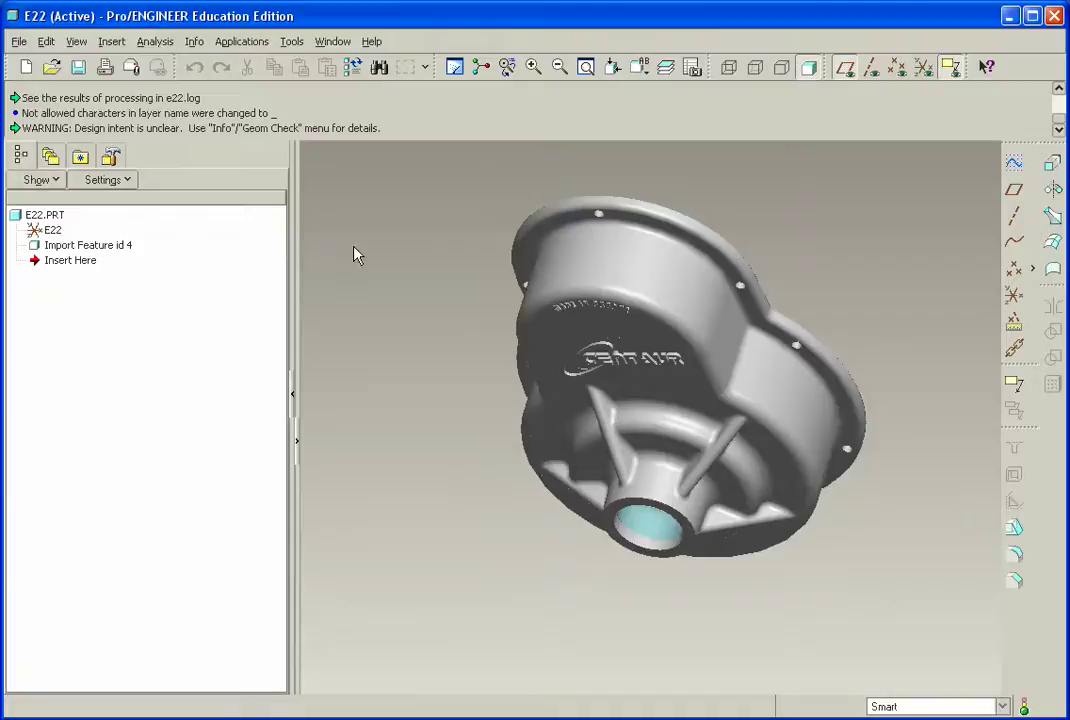
pyautogui.moveTo(506, 349)
pyautogui.mouseDown(button='middle')
pyautogui.moveTo(563, 273)
pyautogui.moveTo(540, 530)
pyautogui.moveTo(521, 470)
pyautogui.mouseUp(button='middle')
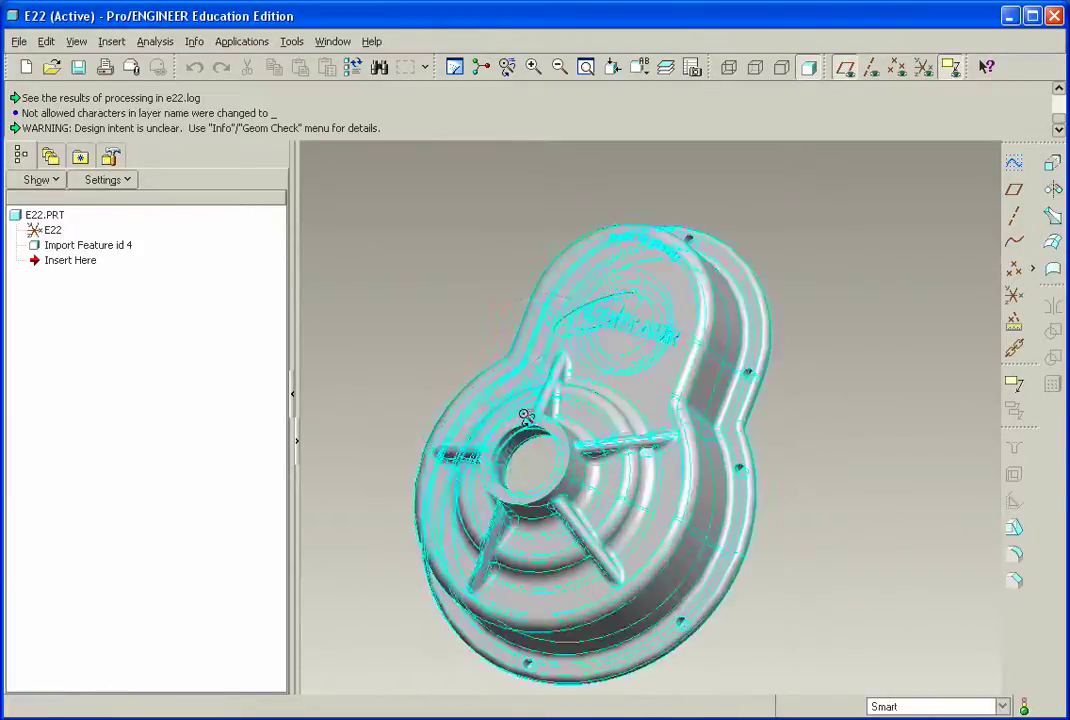
pyautogui.moveTo(522, 412); pyautogui.dragTo(500, 508, button='middle')
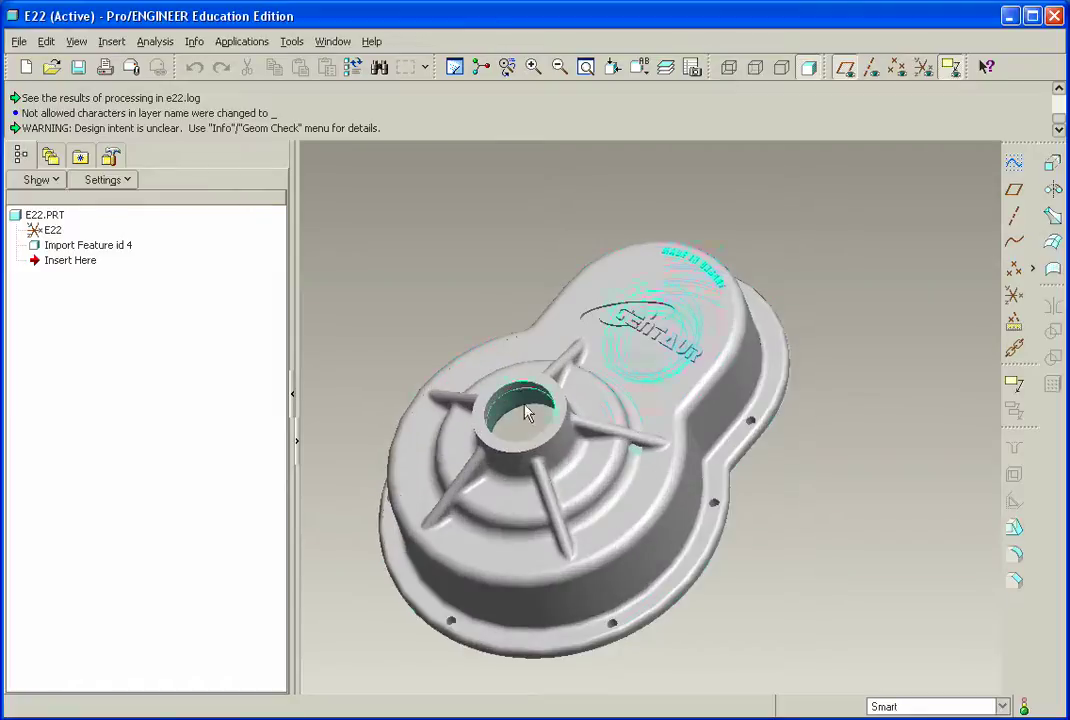
# - Run a Mass Properties analysis on the imported part using the default coordinate system and a density of 1
pyautogui.moveTo(530, 405); pyautogui.dragTo(552, 399, button='middle')
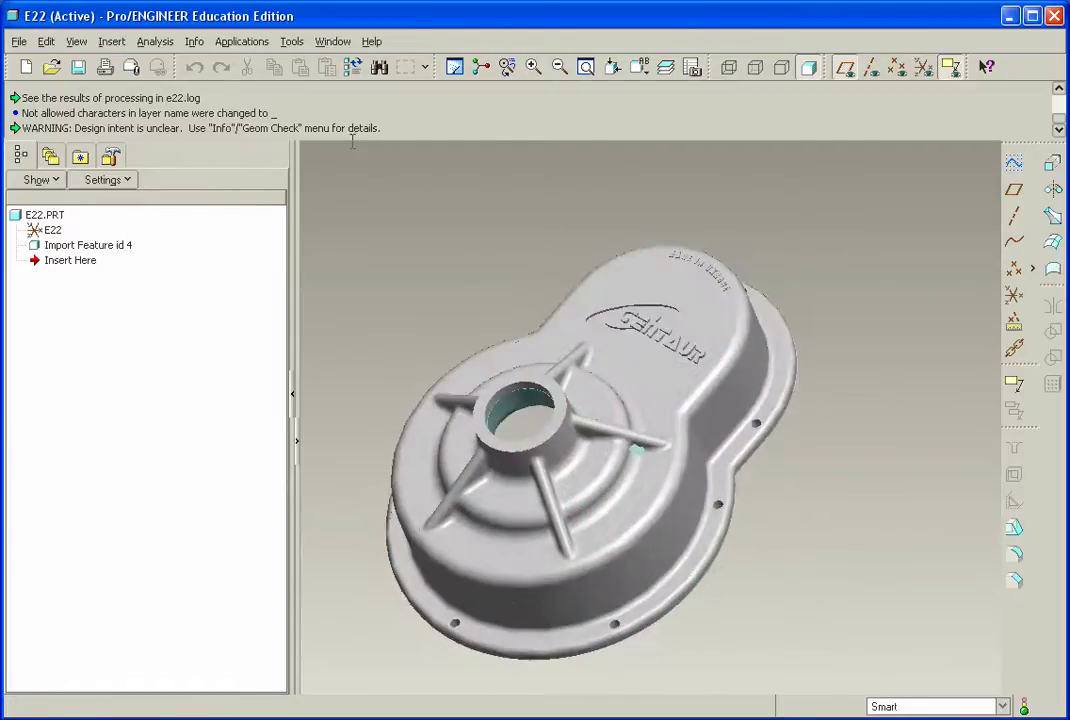
pyautogui.click(157, 43)
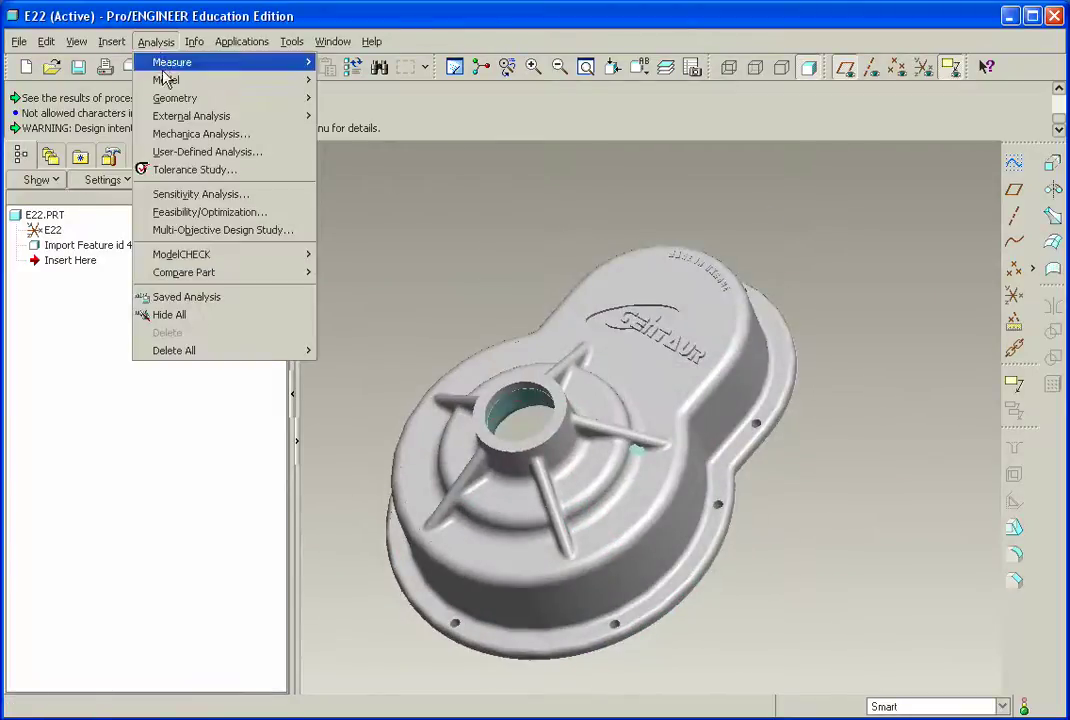
pyautogui.moveTo(222, 82)
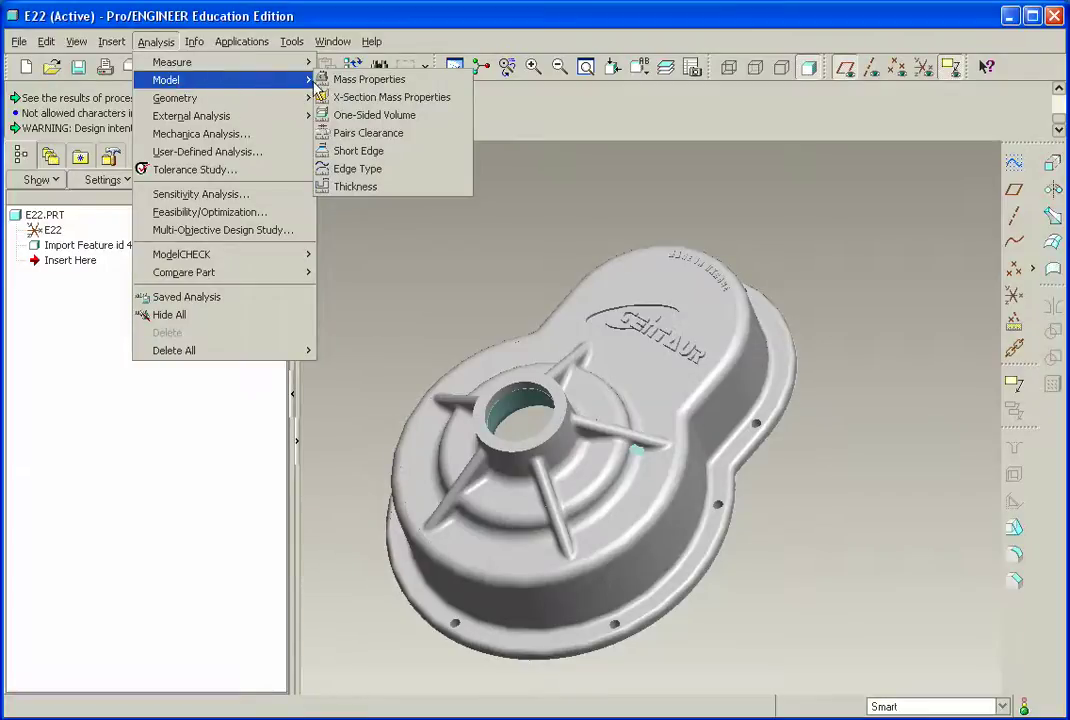
pyautogui.click(350, 79)
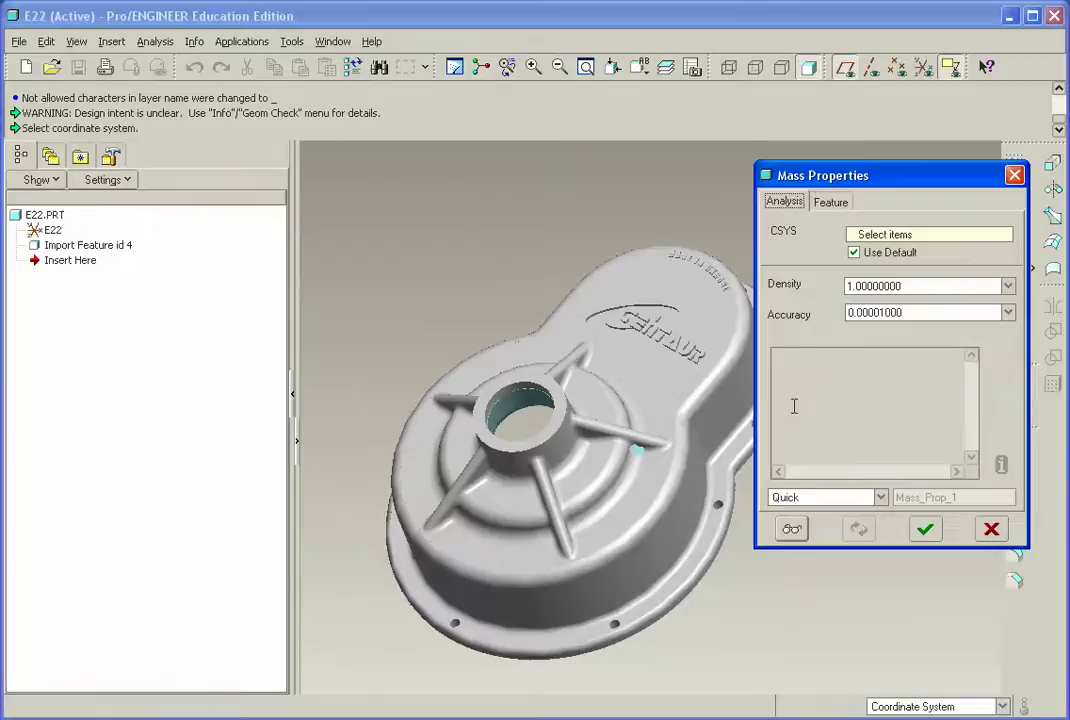
pyautogui.click(791, 530)
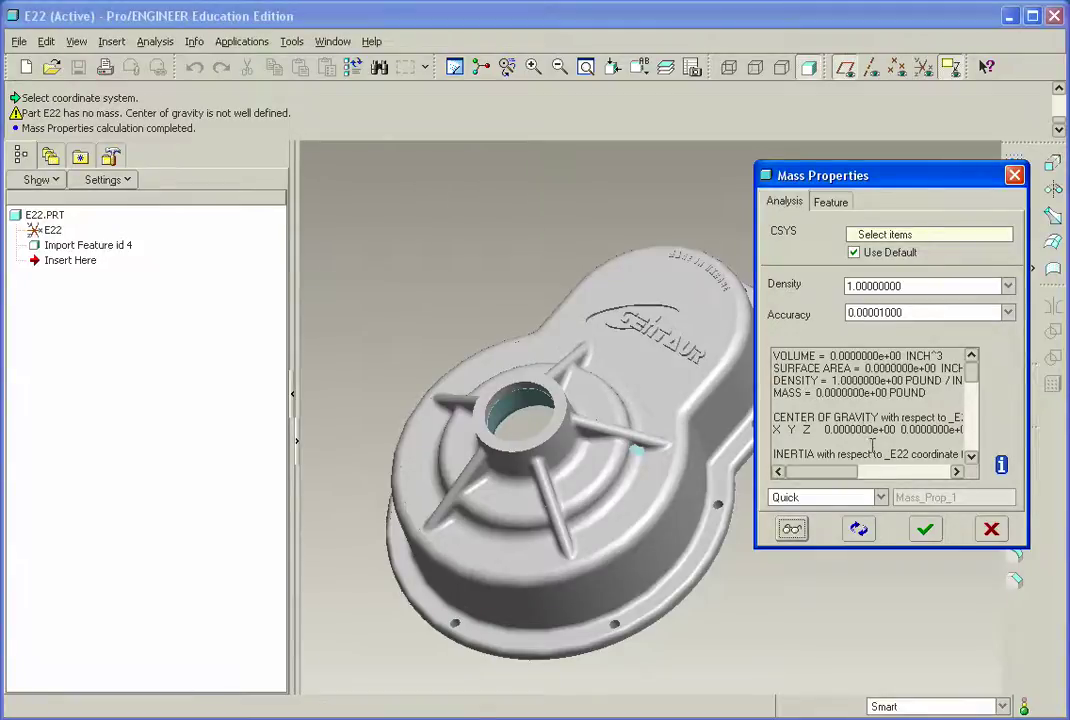
pyautogui.click(924, 532)
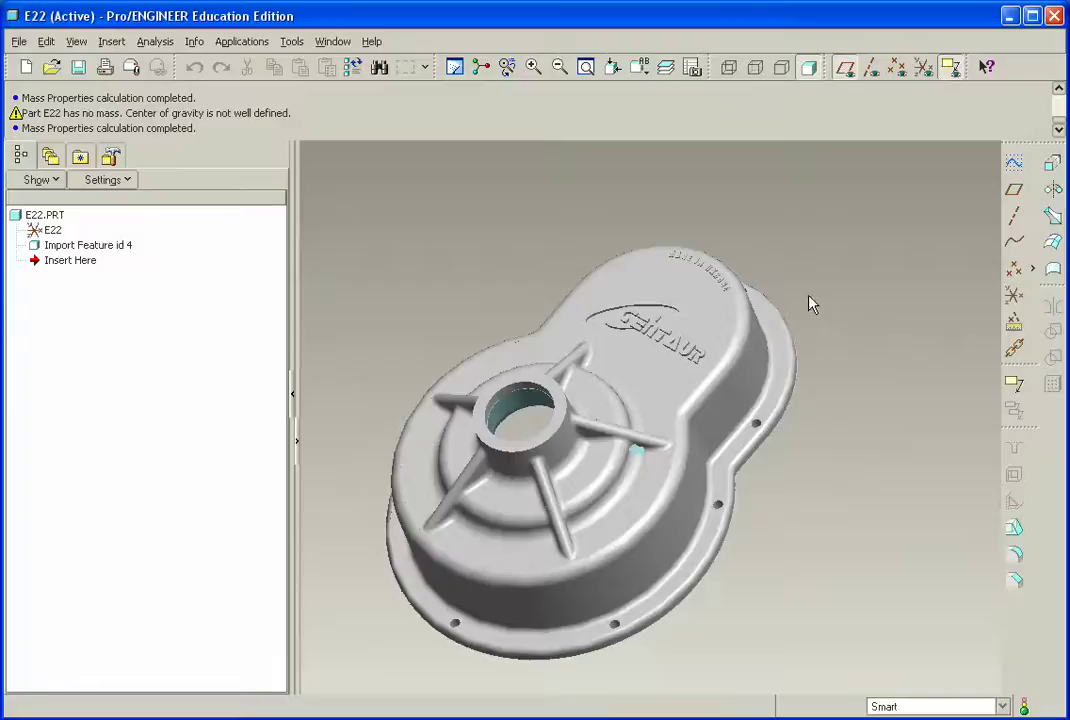
# - Redefine the import feature in Import DataDoctor, switch to Repair mode and run the automatic repair on the geometry
pyautogui.rightClick(84, 250)
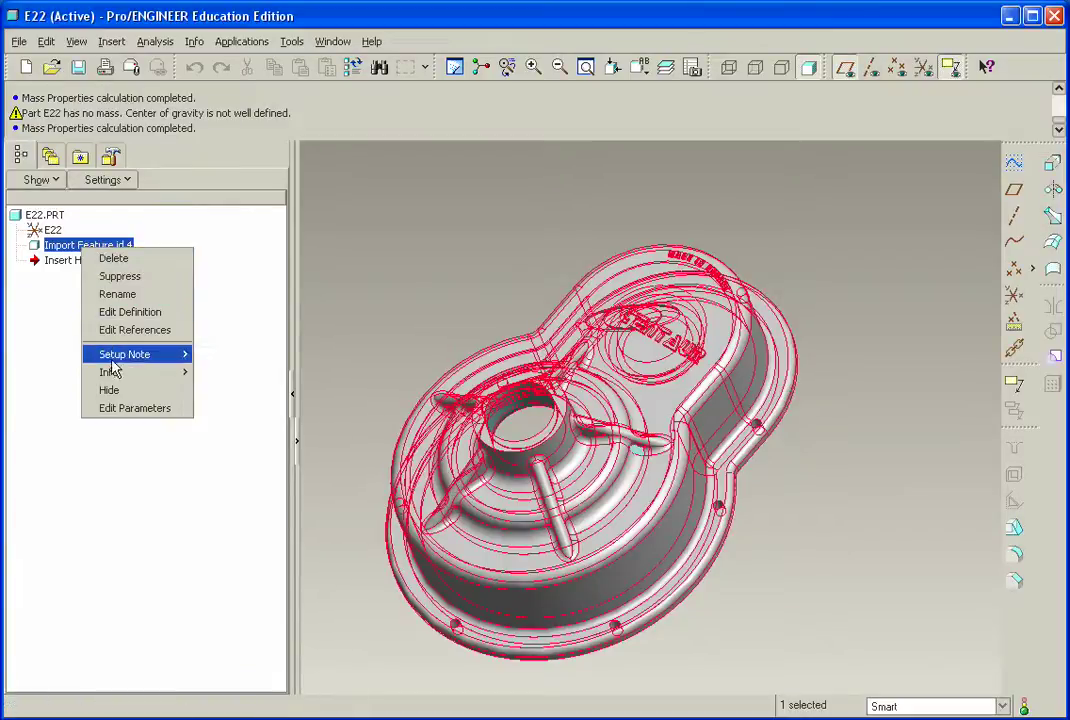
pyautogui.click(140, 311)
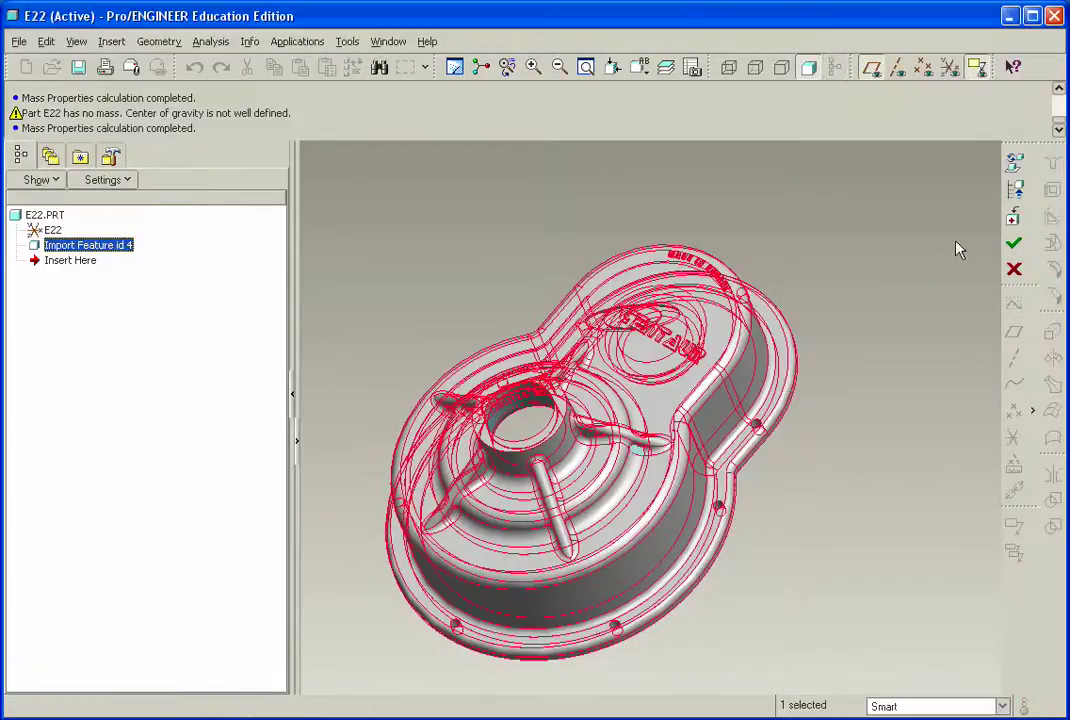
pyautogui.click(1018, 228)
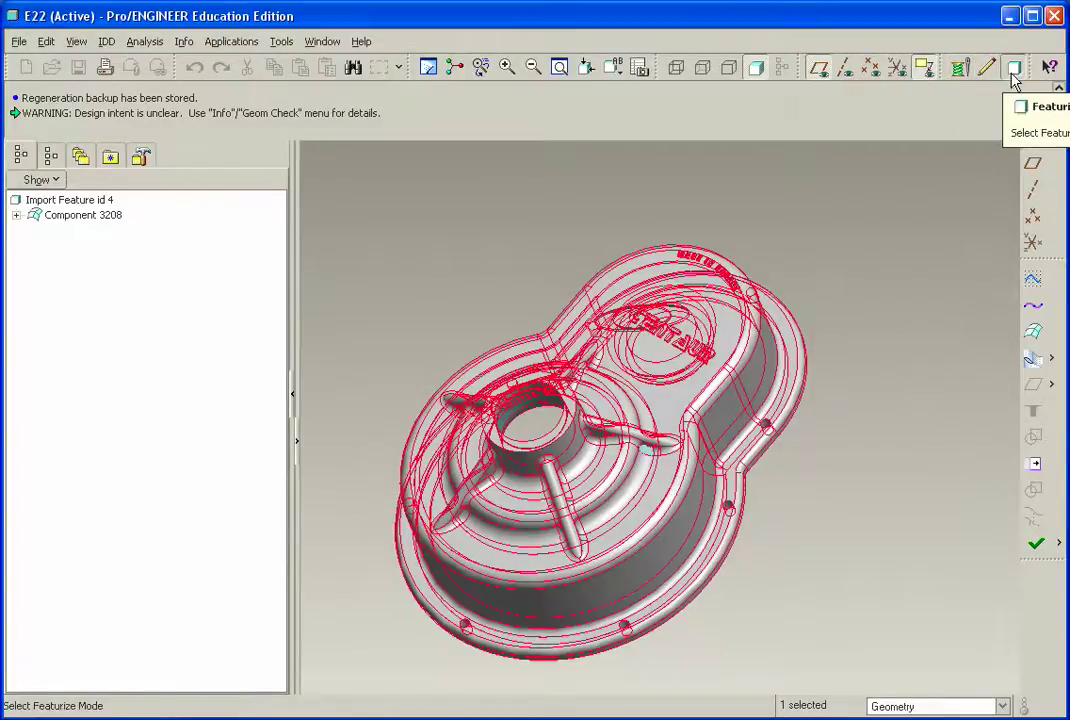
pyautogui.click(958, 70)
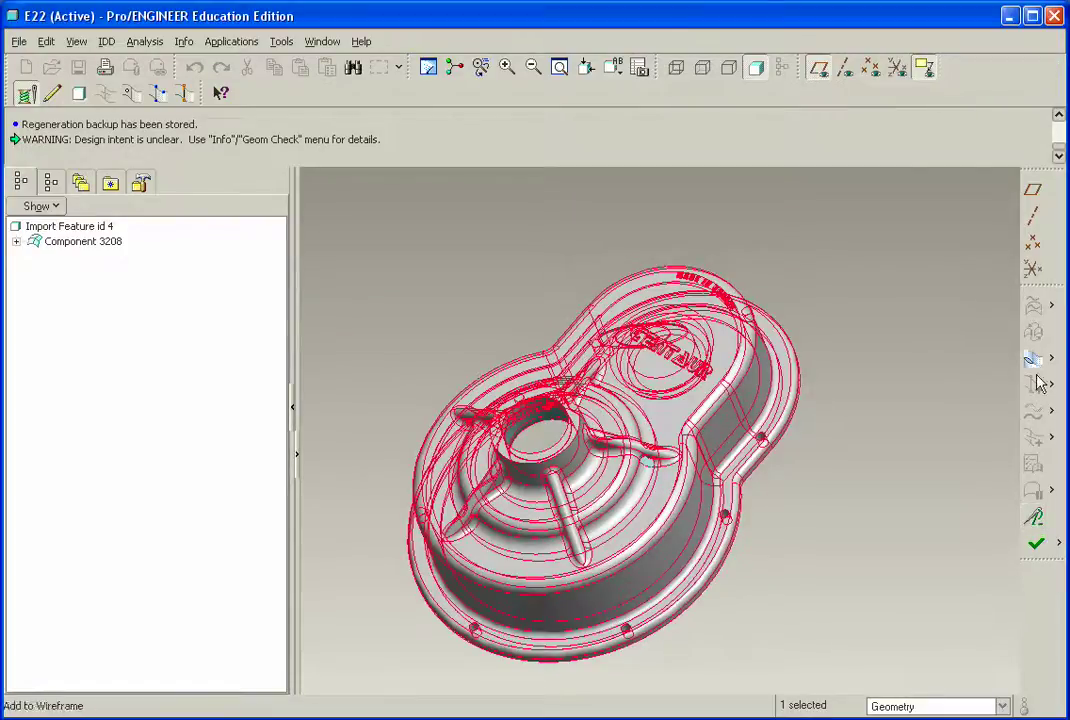
pyautogui.click(1035, 518)
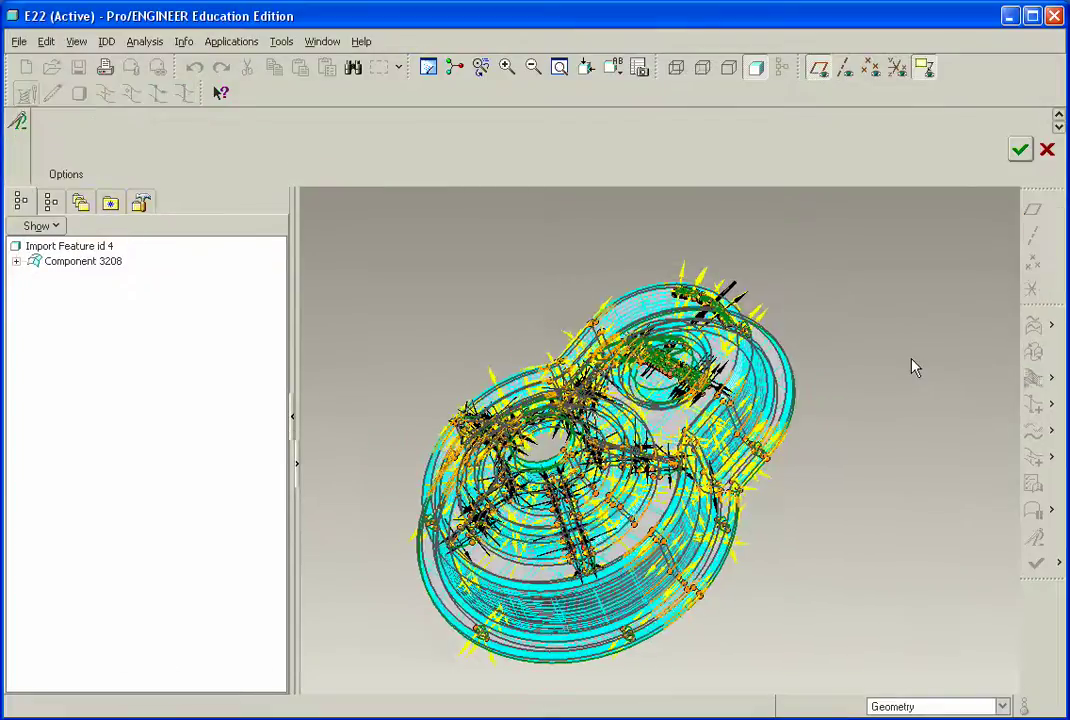
pyautogui.moveTo(813, 362); pyautogui.dragTo(757, 430, button='middle')
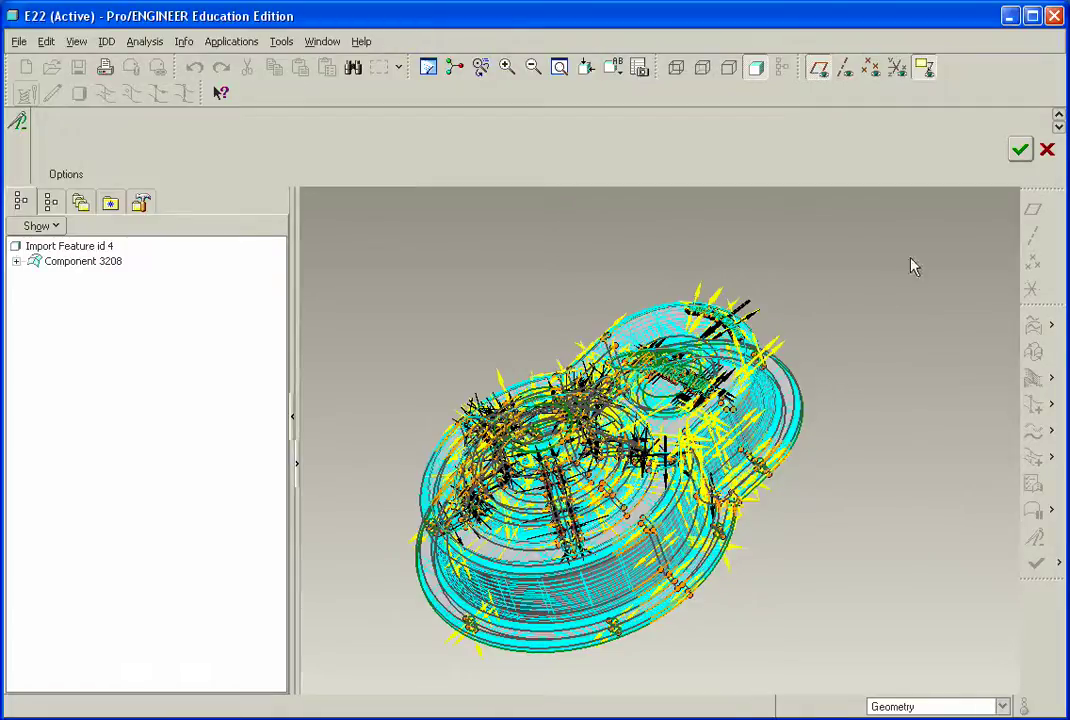
pyautogui.click(1016, 156)
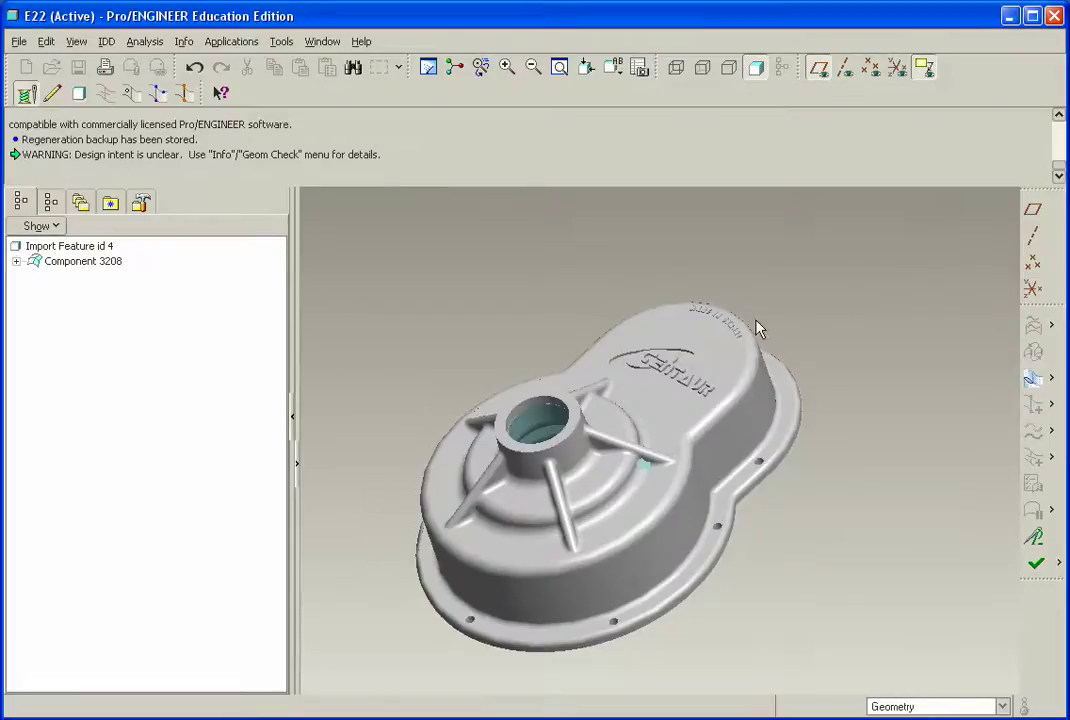
# - Set the model display to shade quality 10 with edges shown, and enable smooth lines
pyautogui.click(78, 42)
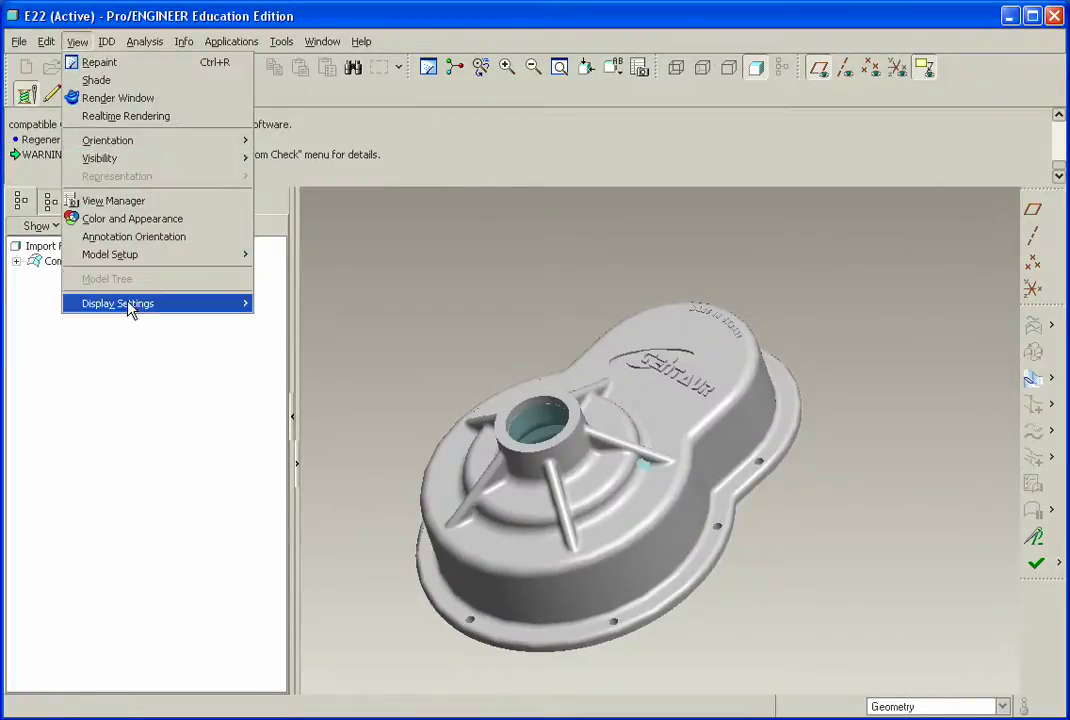
pyautogui.moveTo(178, 312)
pyautogui.click(285, 302)
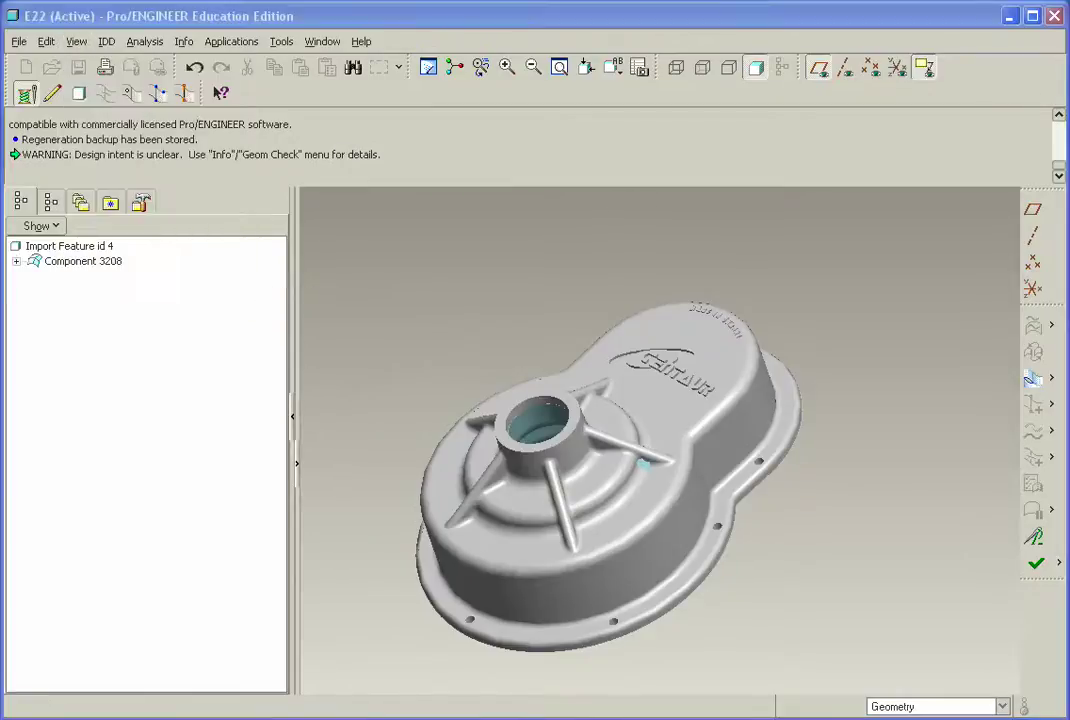
pyautogui.click(983, 45)
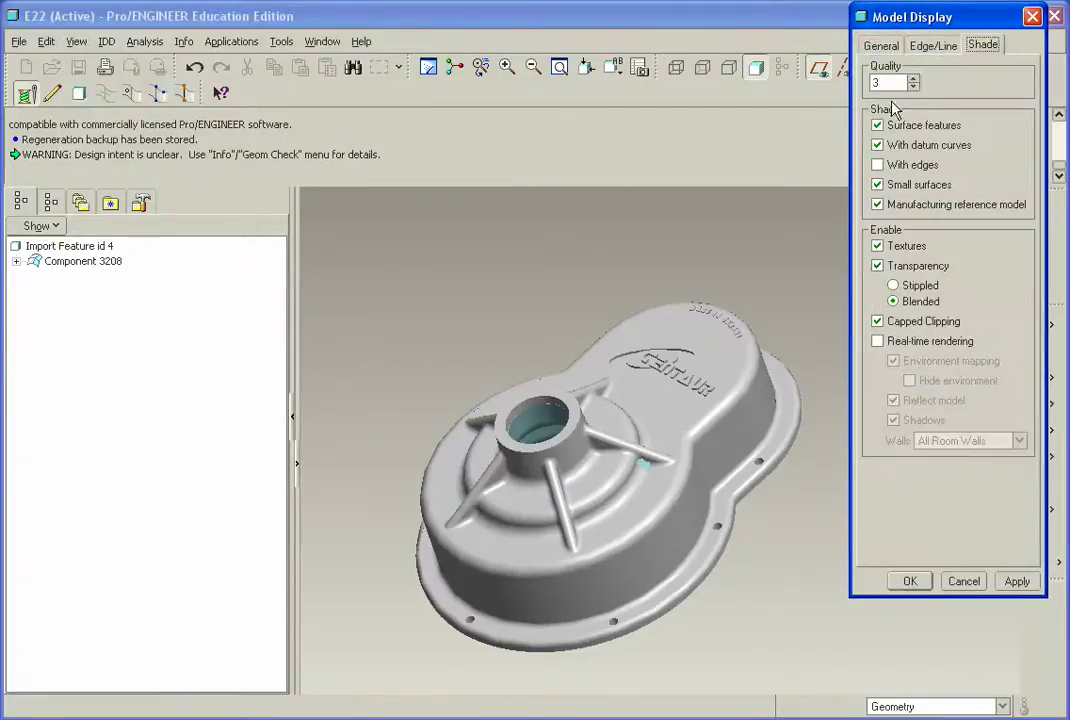
pyautogui.click(913, 79)
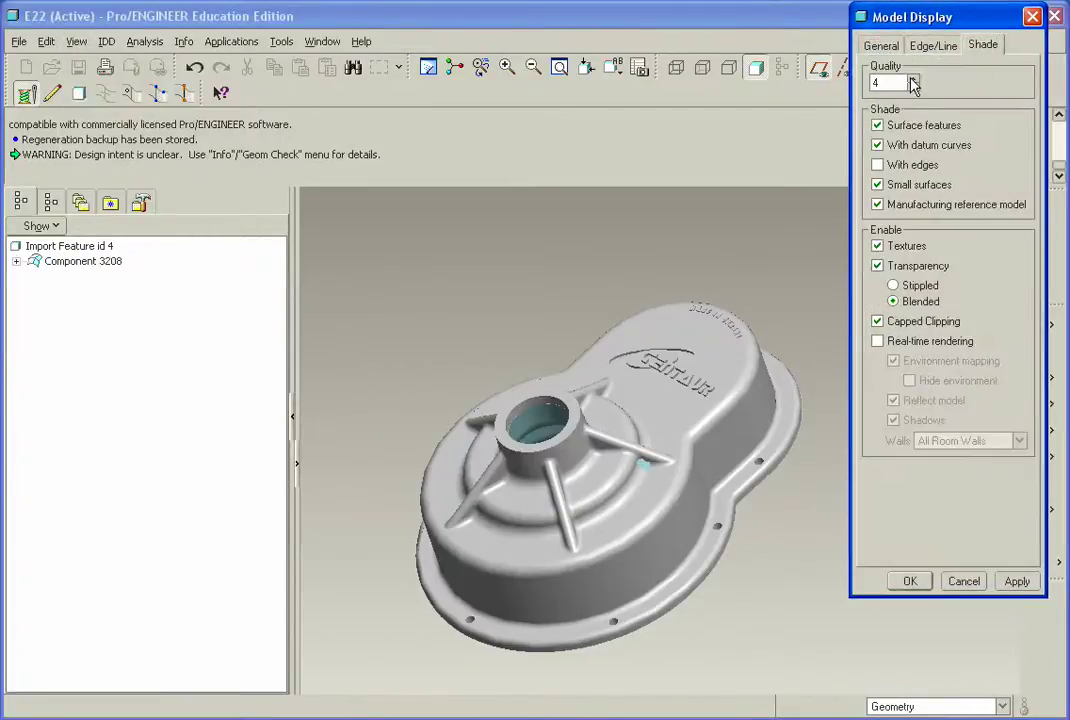
pyautogui.click(908, 165)
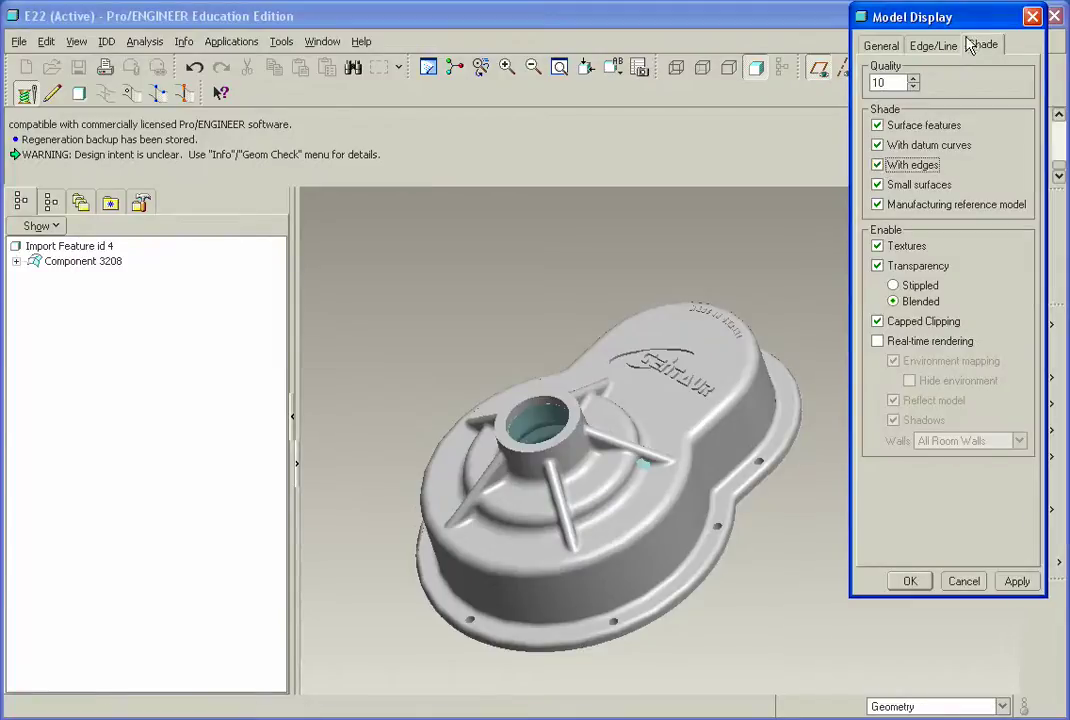
pyautogui.click(935, 45)
pyautogui.click(882, 188)
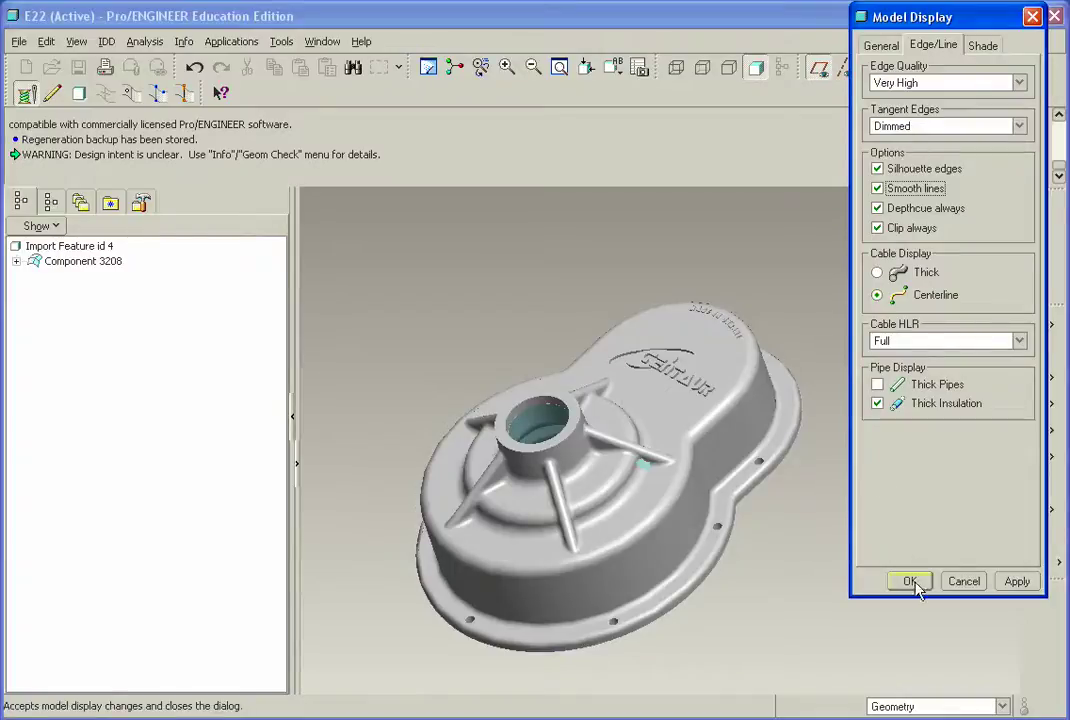
pyautogui.click(908, 579)
# - Examine the housing's outside and inside for missing surfaces, including beside the rib and at the waist corner
pyautogui.scroll(-10, 645, 464)
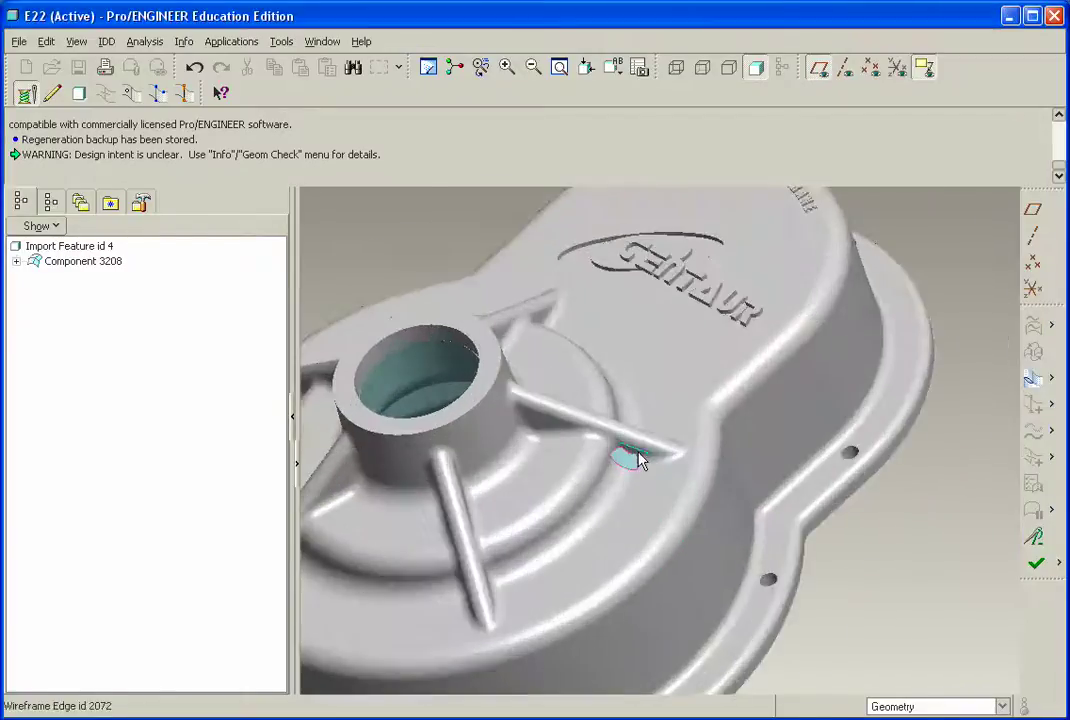
pyautogui.moveTo(632, 466); pyautogui.dragTo(537, 447, button='middle')
pyautogui.scroll(10, 650, 502)
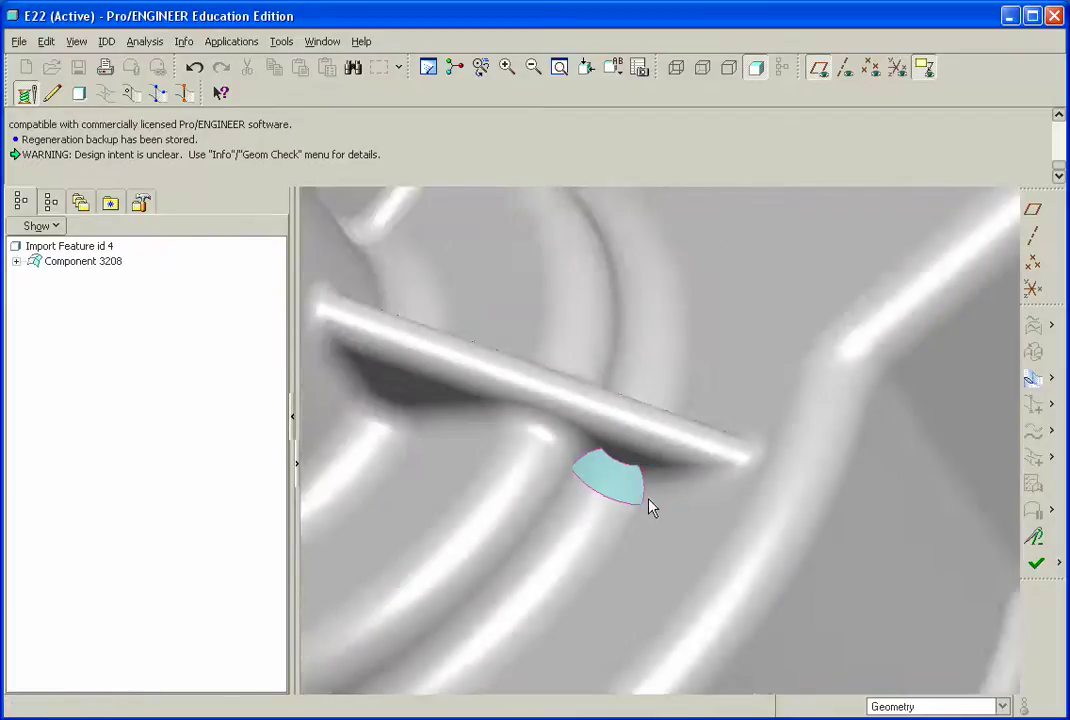
pyautogui.moveTo(587, 415)
pyautogui.mouseDown(button='middle')
pyautogui.moveTo(638, 509)
pyautogui.moveTo(583, 396)
pyautogui.mouseUp(button='middle')
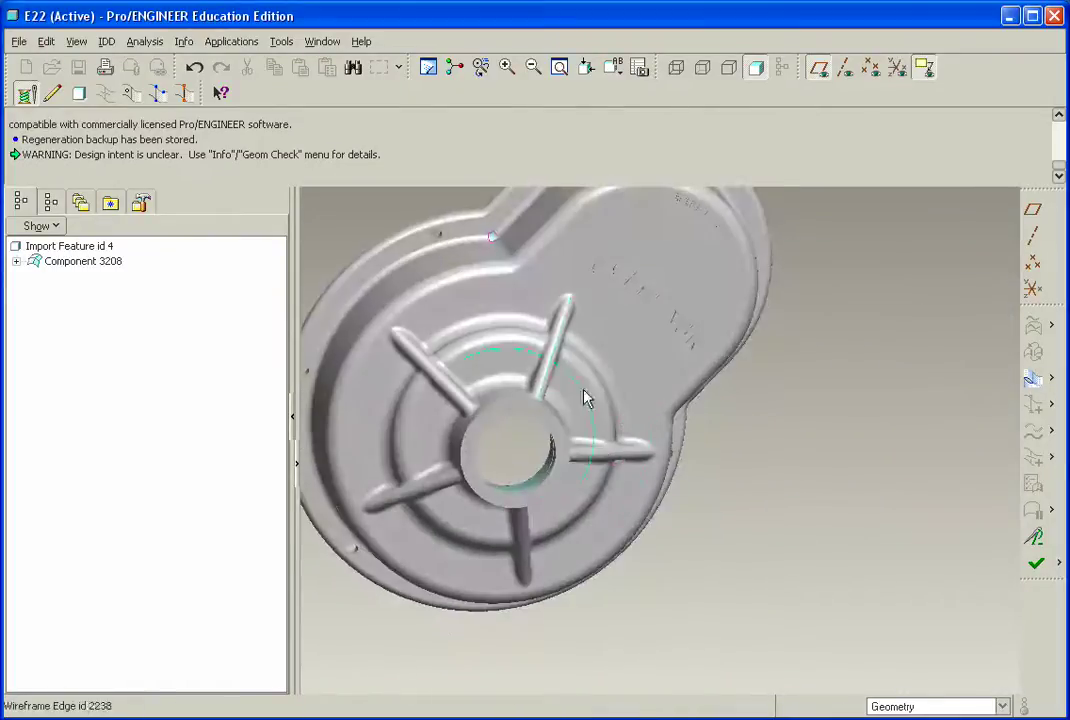
pyautogui.scroll(-10, 504, 224)
pyautogui.scroll(10, 490, 270)
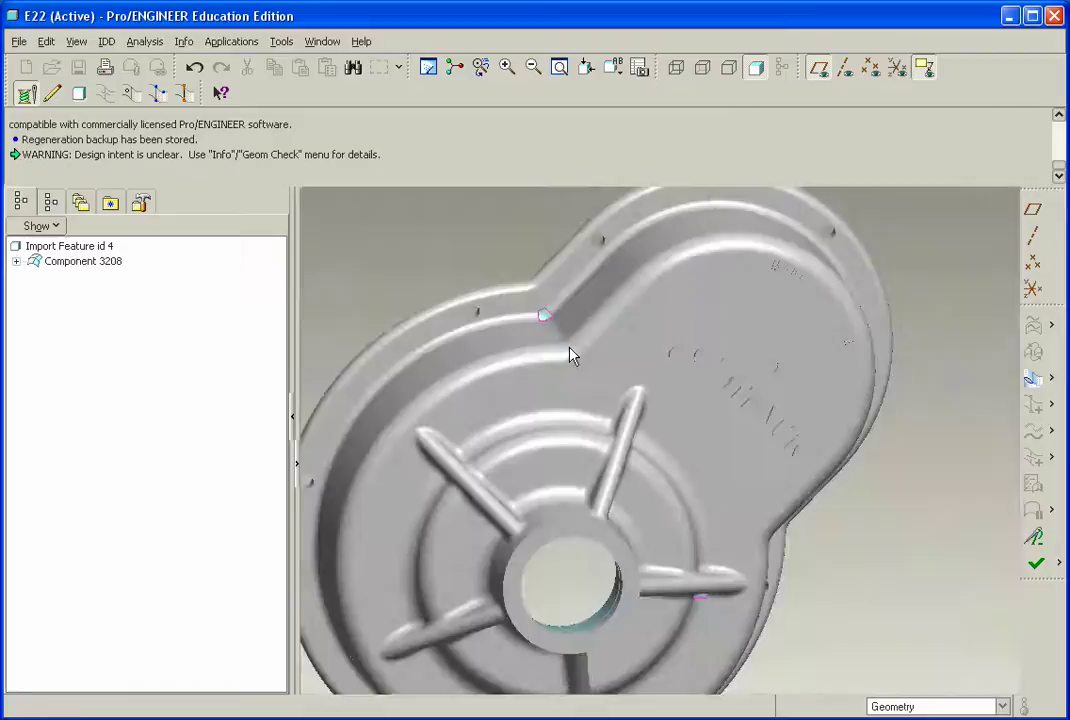
pyautogui.moveTo(712, 377)
pyautogui.mouseDown(button='middle')
pyautogui.moveTo(537, 318)
pyautogui.moveTo(600, 330)
pyautogui.moveTo(595, 316)
pyautogui.mouseUp(button='middle')
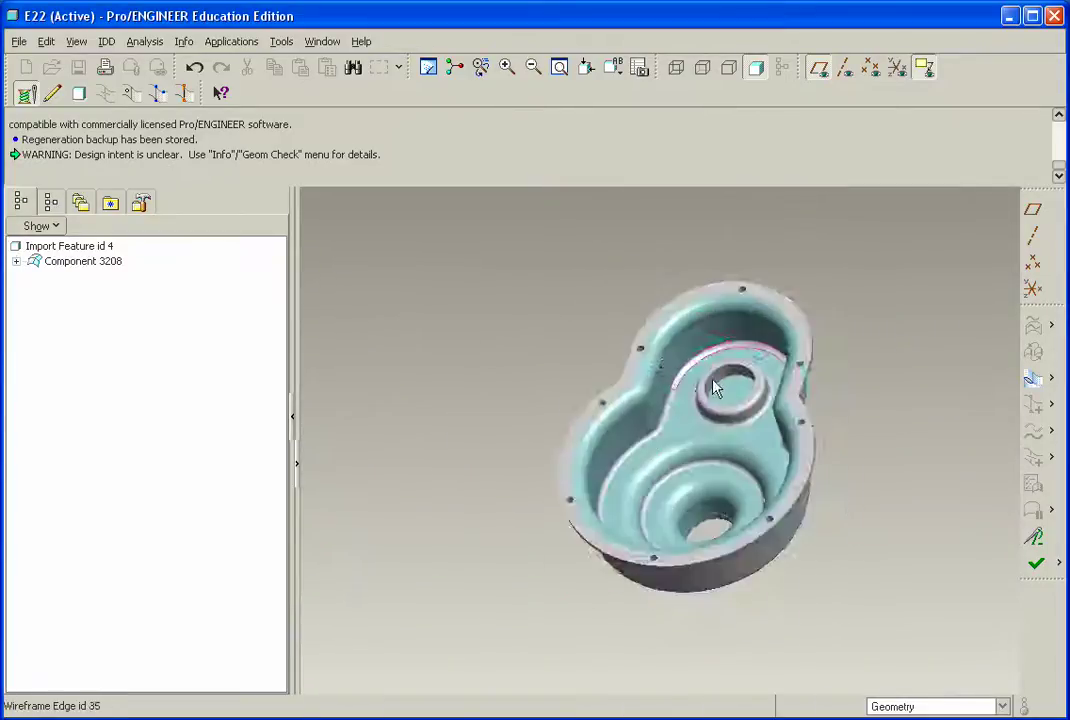
pyautogui.scroll(-5, 647, 406)
pyautogui.scroll(2, 662, 386)
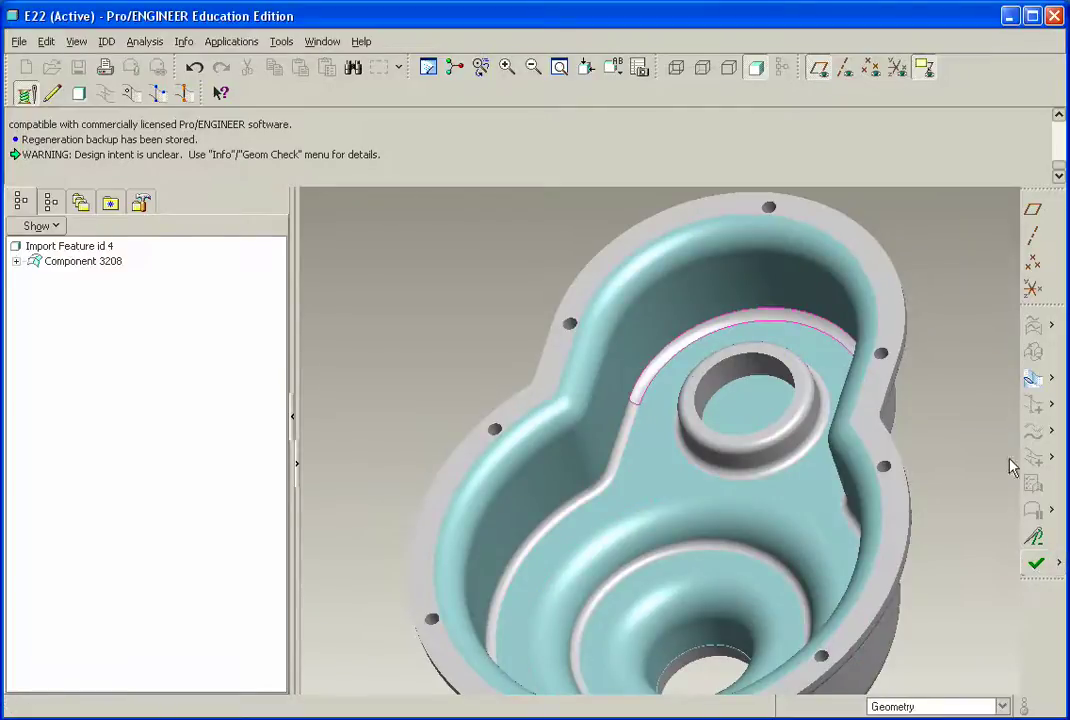
# - In Featurize mode, start a boundary blend over the gap beside the rib, using its two opposite long curved edges as first-direction chains
pyautogui.click(80, 100)
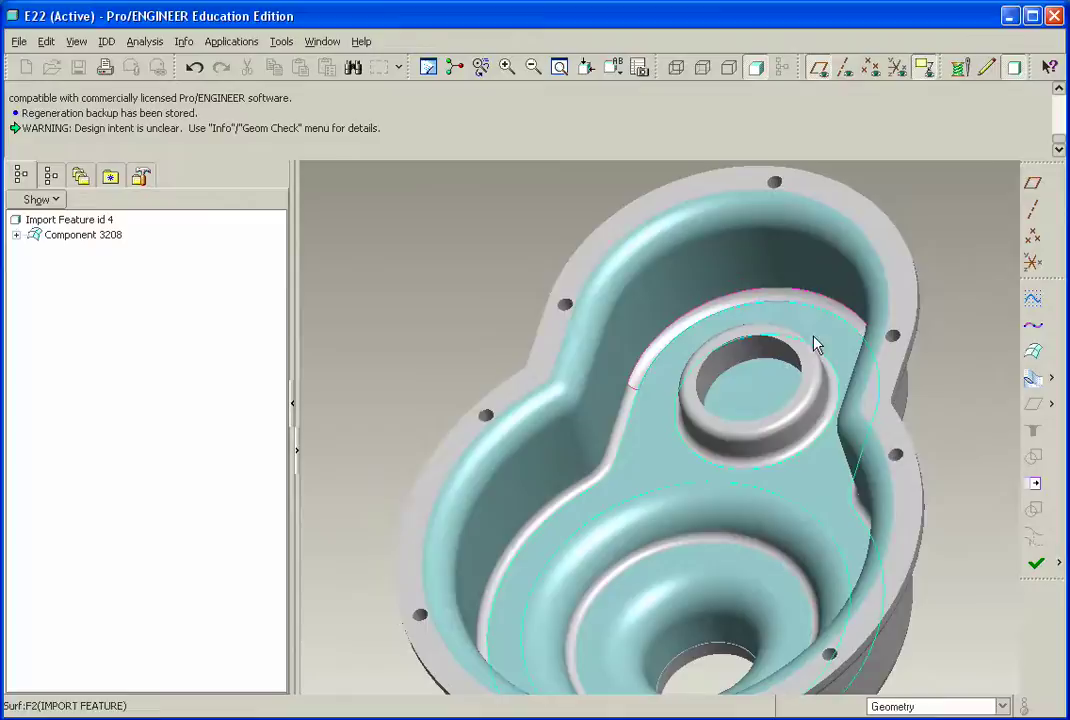
pyautogui.moveTo(922, 383); pyautogui.dragTo(743, 420, button='middle')
pyautogui.scroll(-10, 764, 430)
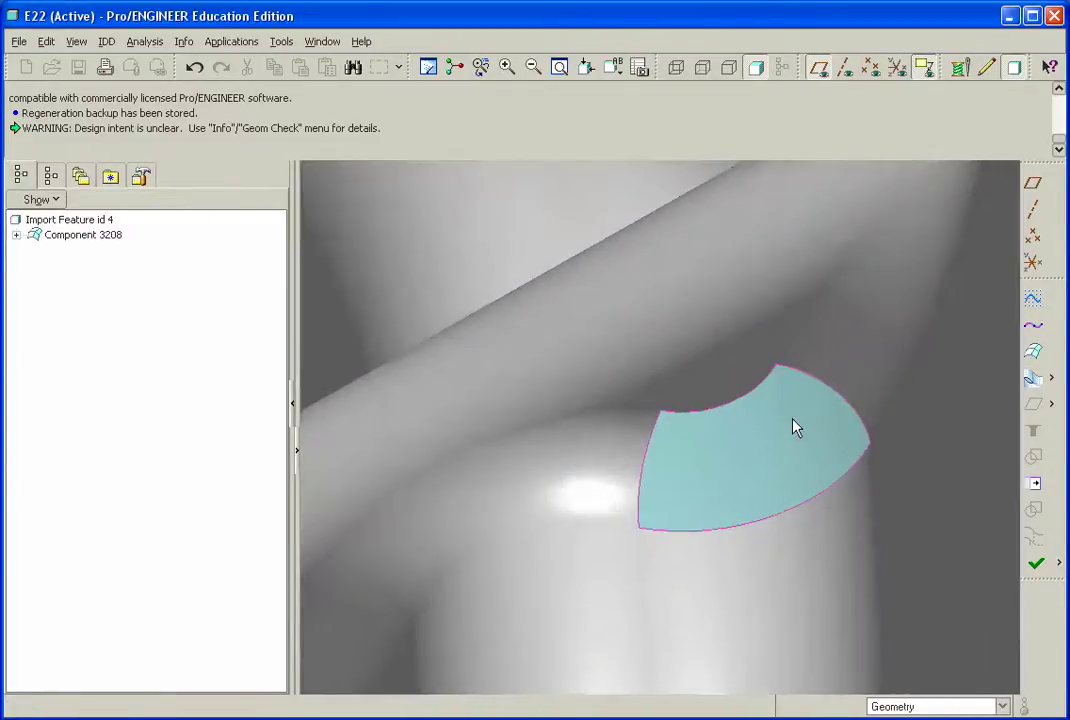
pyautogui.click(1035, 355)
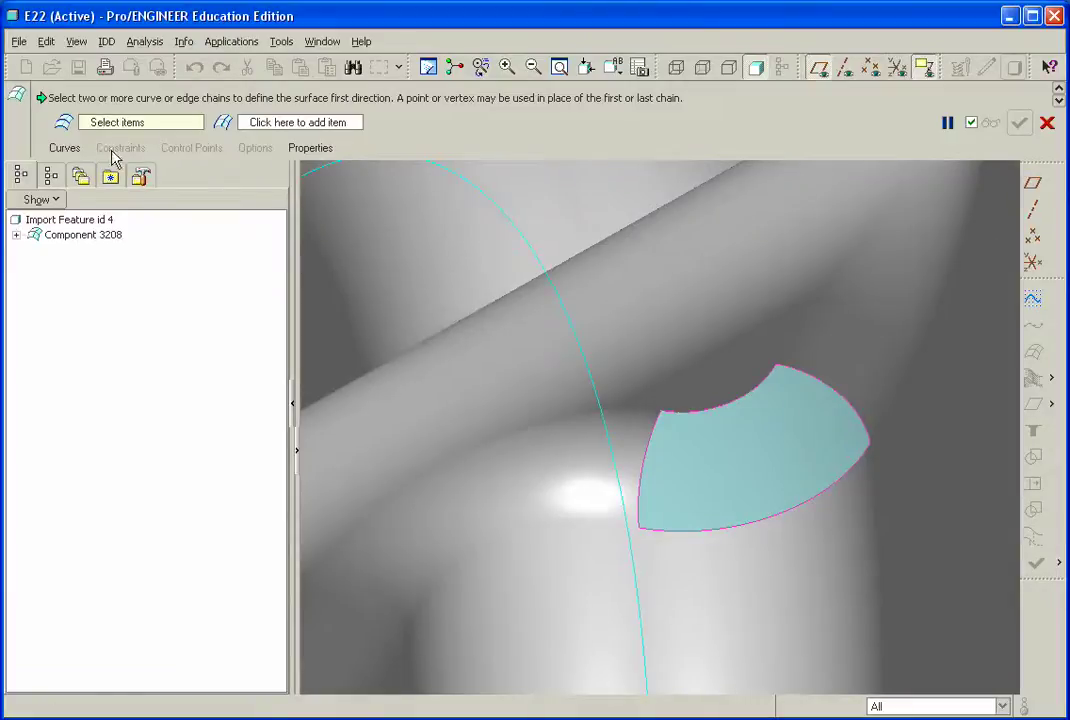
pyautogui.click(64, 148)
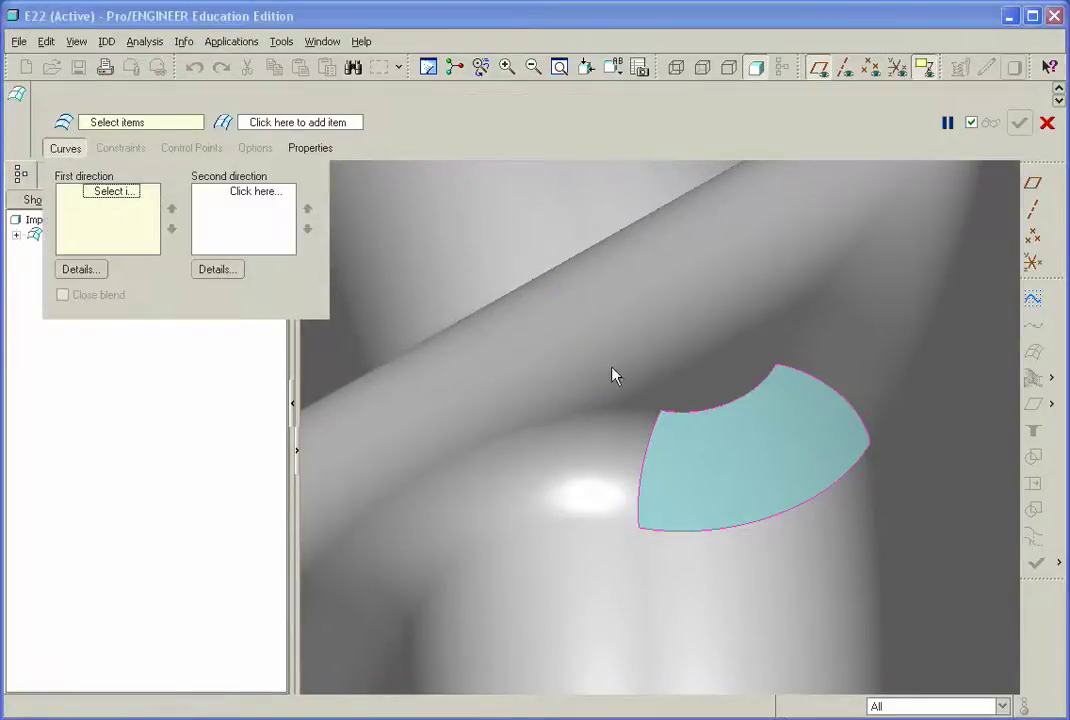
pyautogui.click(680, 409)
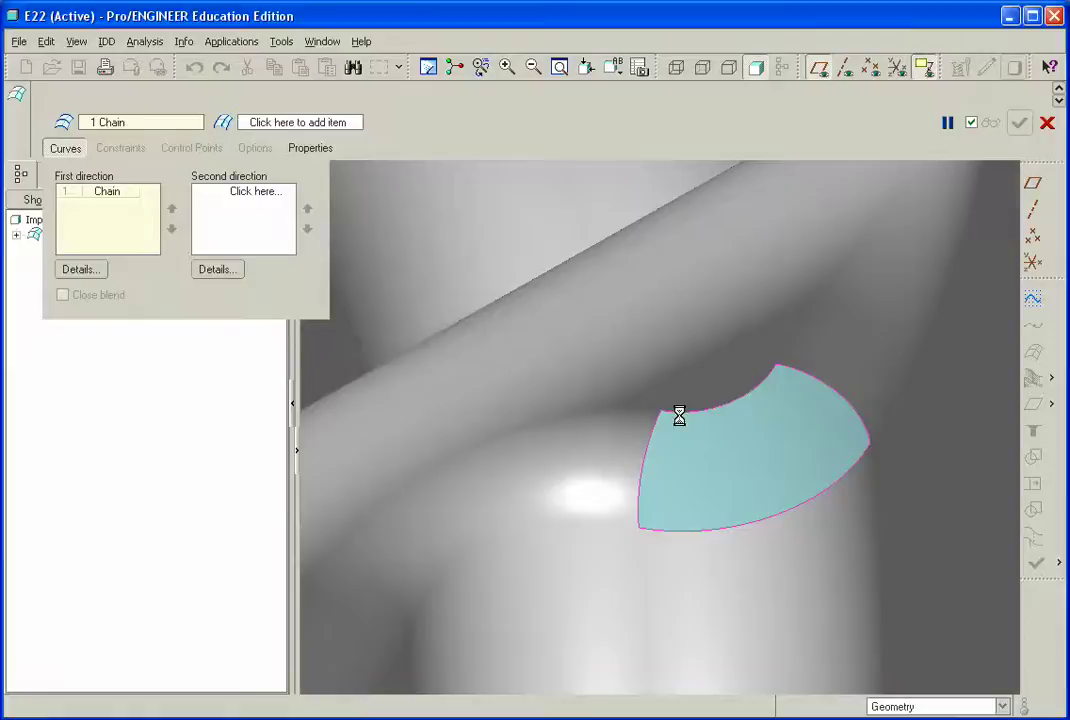
pyautogui.keyDown('ctrl'); pyautogui.click(676, 527); pyautogui.keyUp('ctrl')
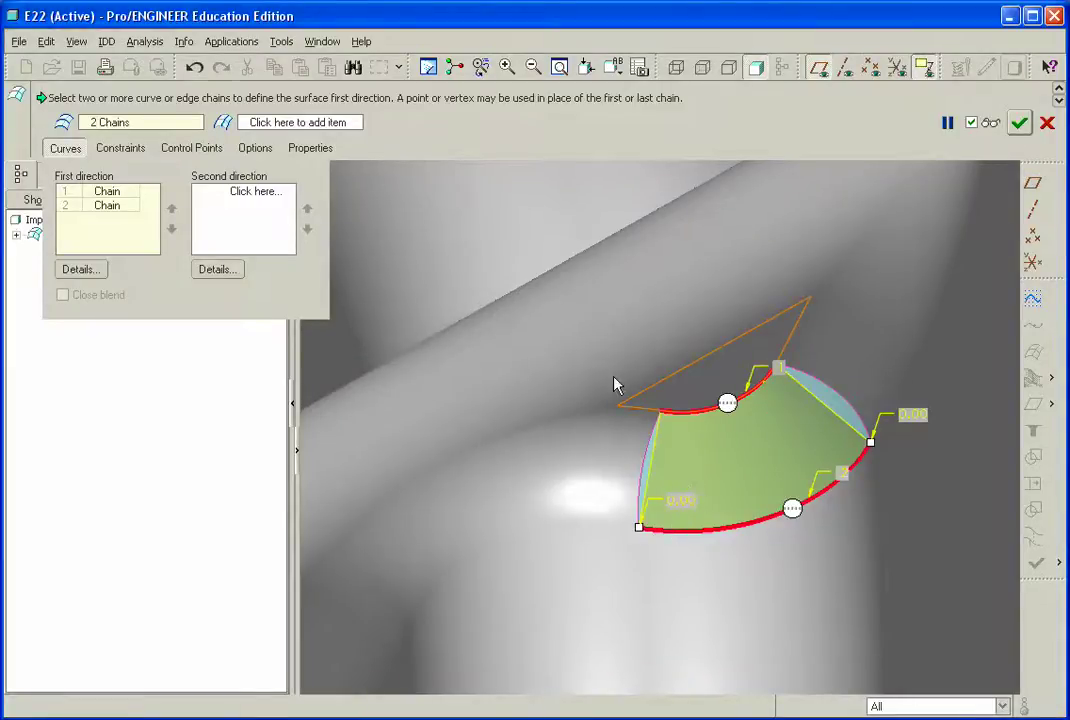
# - Add the gap's two remaining side edges as second-direction chains and complete the boundary blend surface
pyautogui.click(242, 198)
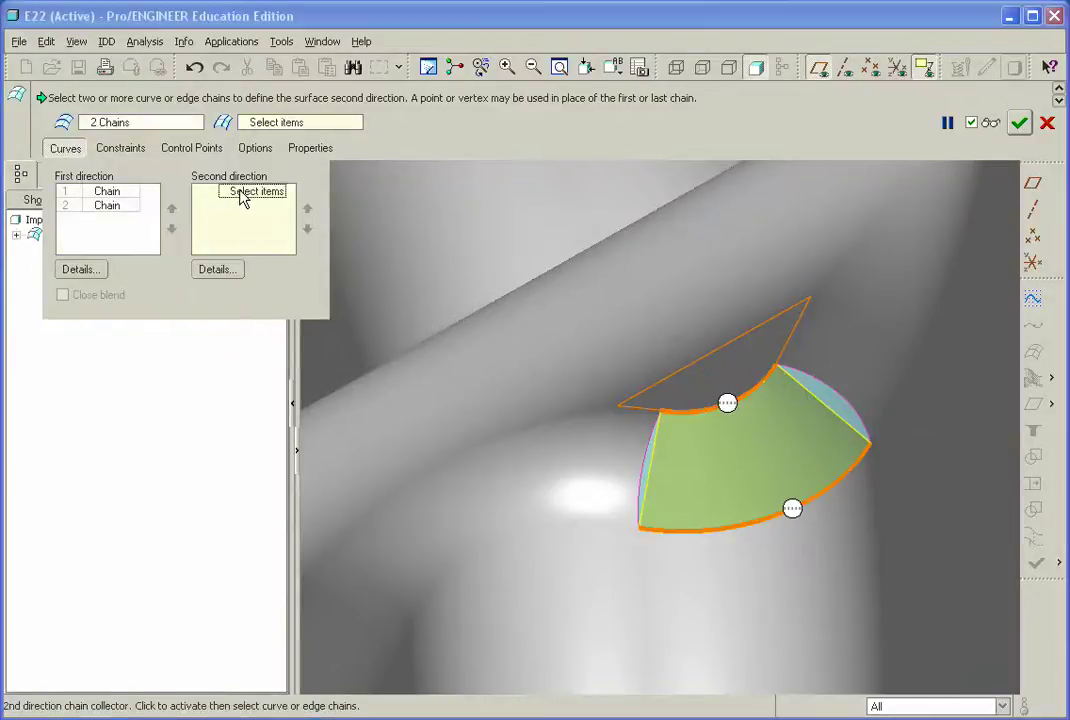
pyautogui.click(652, 440)
pyautogui.keyDown('ctrl'); pyautogui.click(824, 397); pyautogui.keyUp('ctrl')
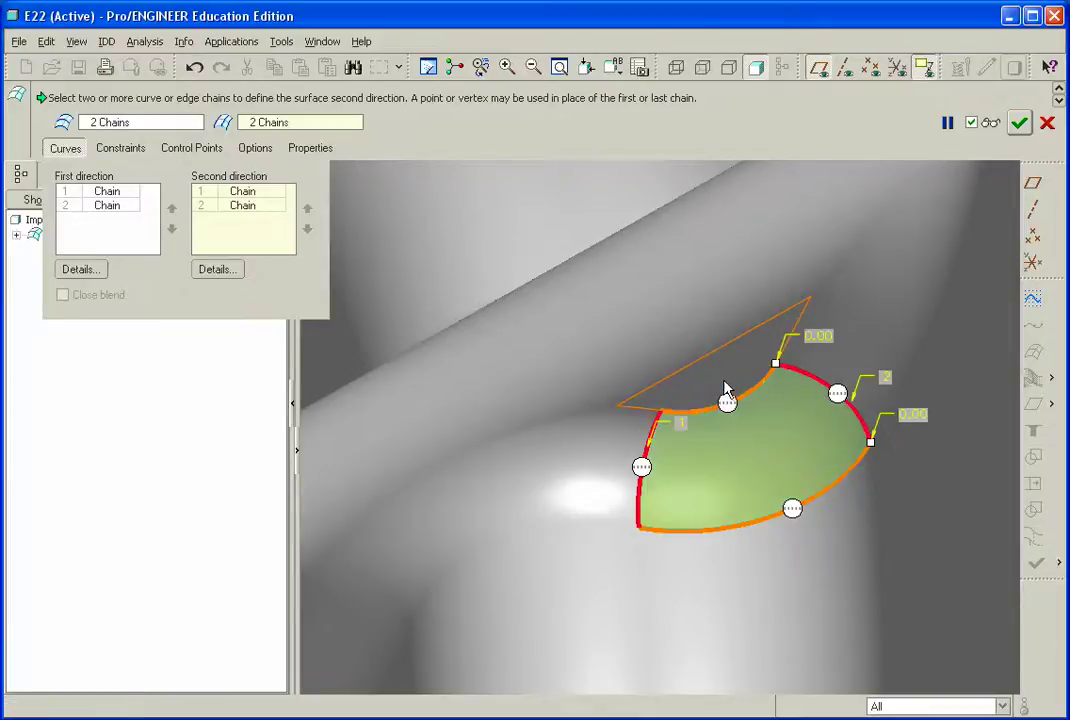
pyautogui.click(1019, 122)
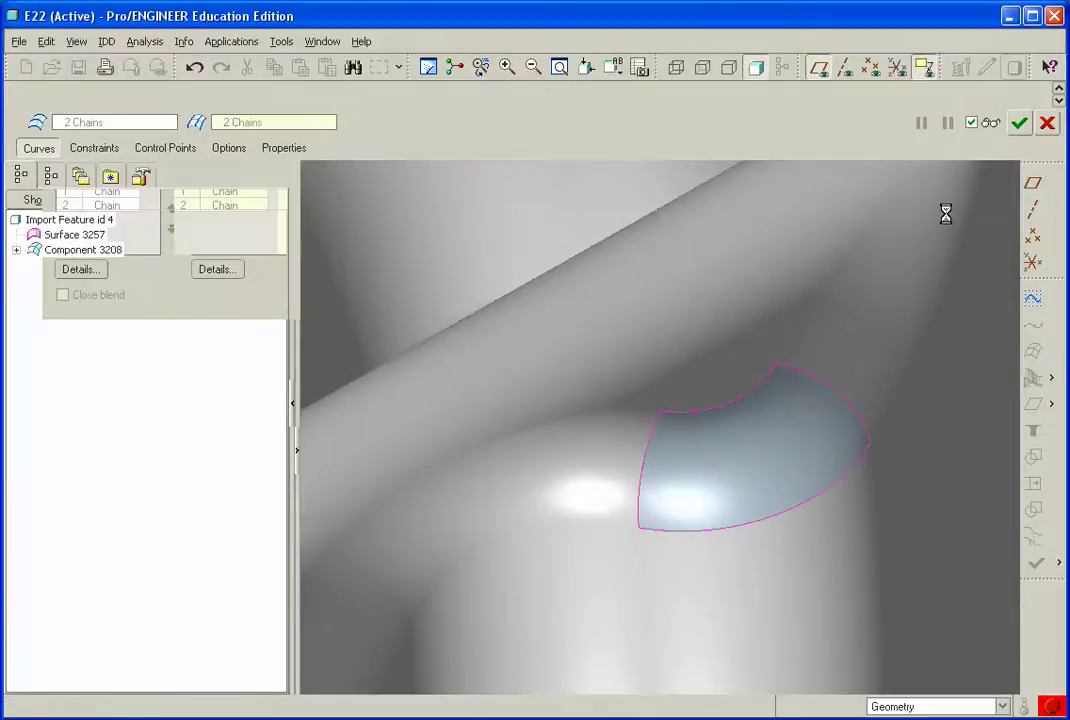
pyautogui.scroll(-10, 913, 256)
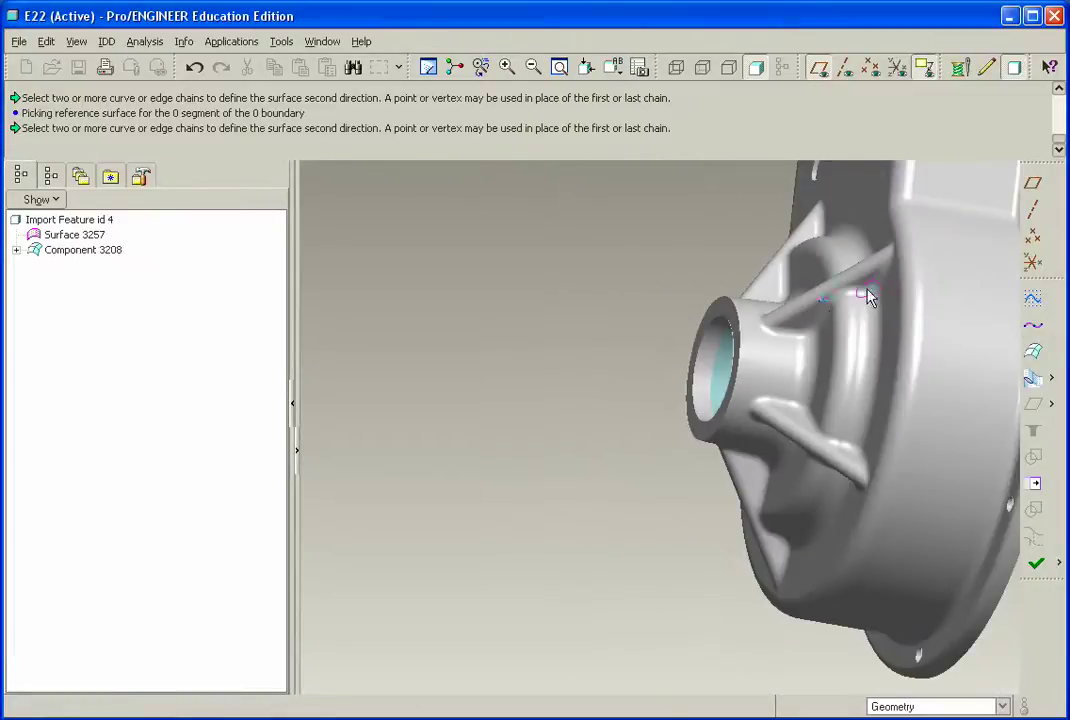
# - Start a boundary blend over the four-sided gap at the waist corner, using its two opposite curved side edges as first-direction chains
pyautogui.moveTo(815, 307); pyautogui.dragTo(905, 318, button='middle')
pyautogui.moveTo(547, 253); pyautogui.dragTo(537, 210, button='middle')
pyautogui.scroll(15, 540, 205)
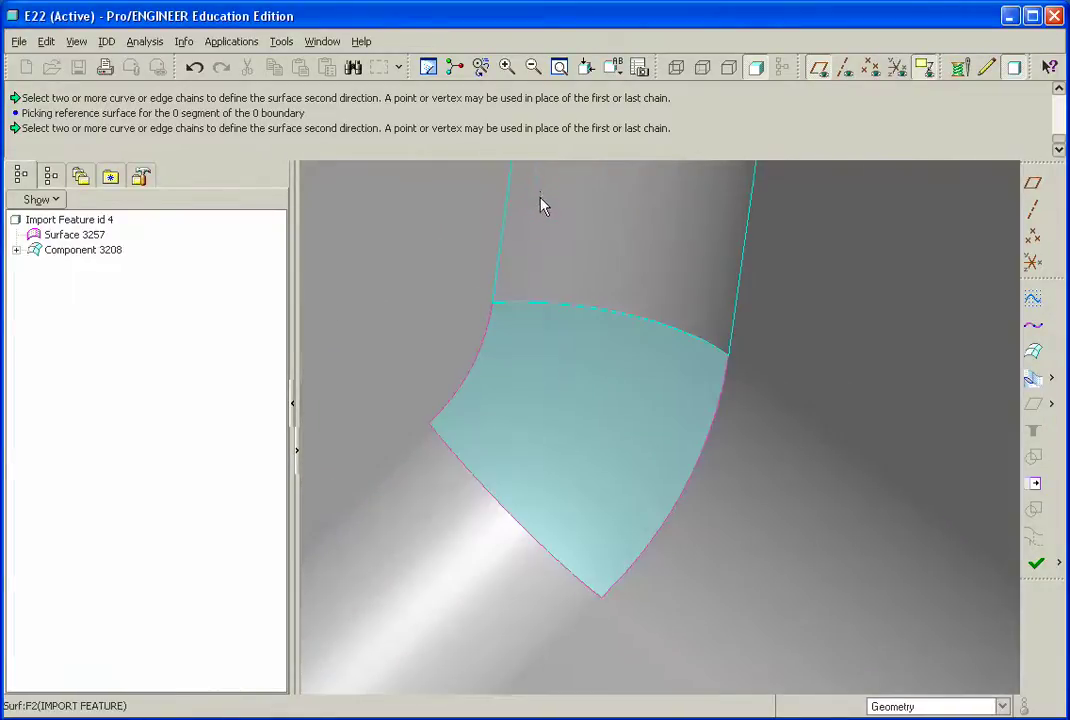
pyautogui.click(1033, 351)
pyautogui.click(65, 148)
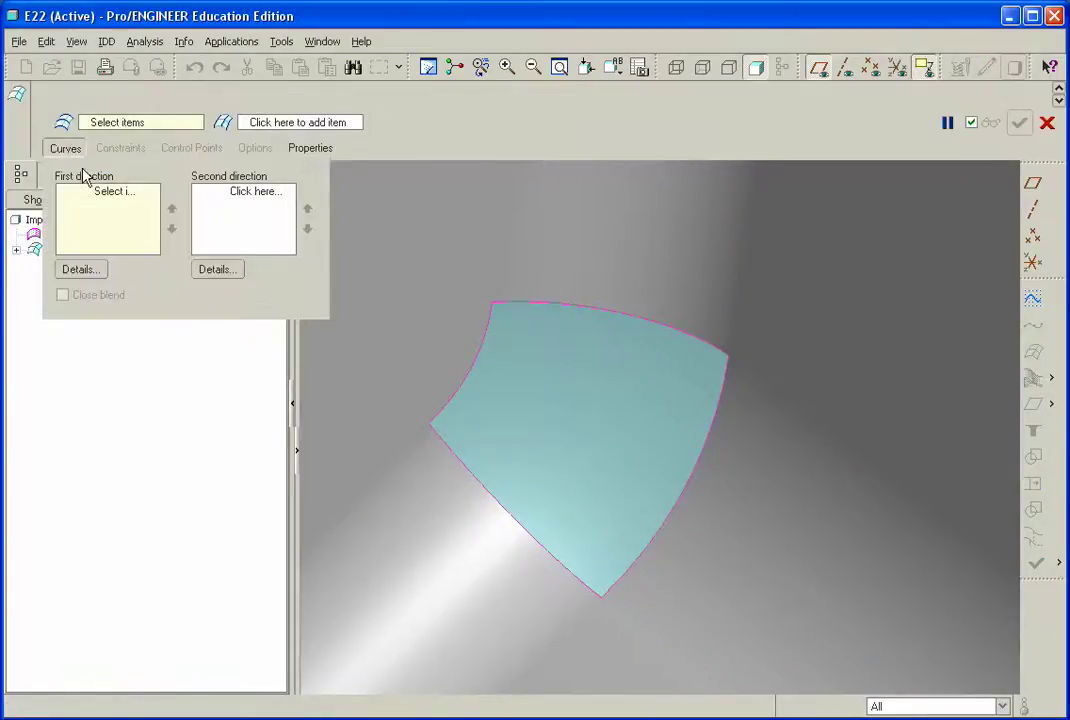
pyautogui.click(92, 191)
pyautogui.click(446, 420)
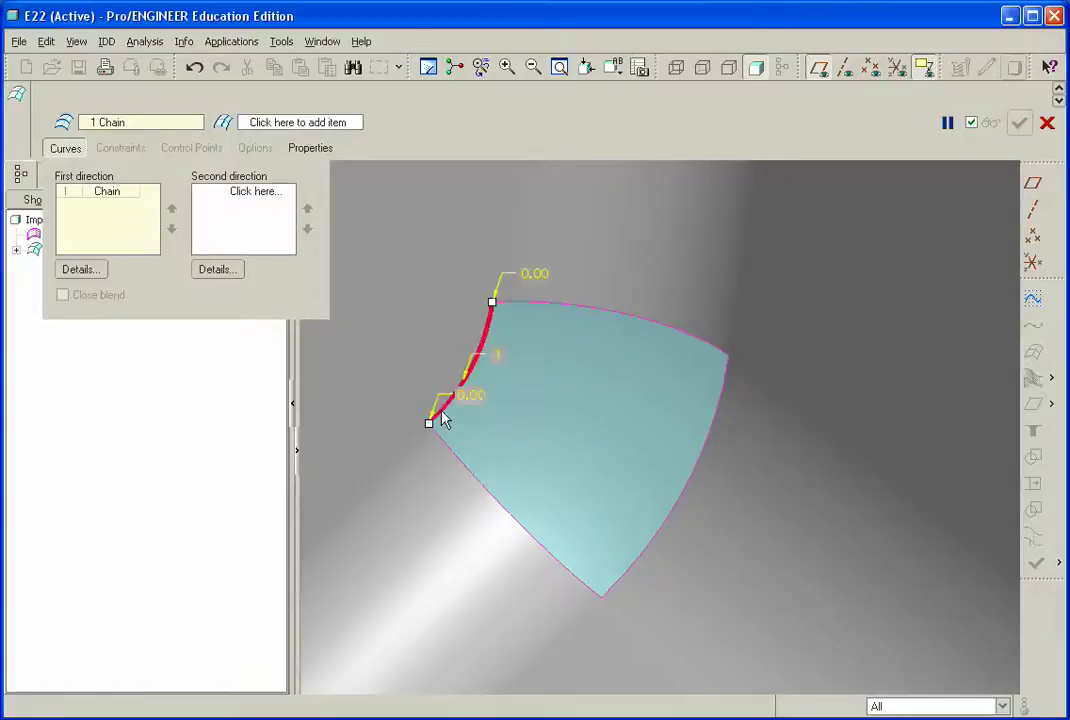
pyautogui.keyDown('ctrl'); pyautogui.click(624, 576); pyautogui.keyUp('ctrl')
# - Add the waist corner gap's two remaining edges as second-direction chains and complete the boundary blend
pyautogui.click(220, 197)
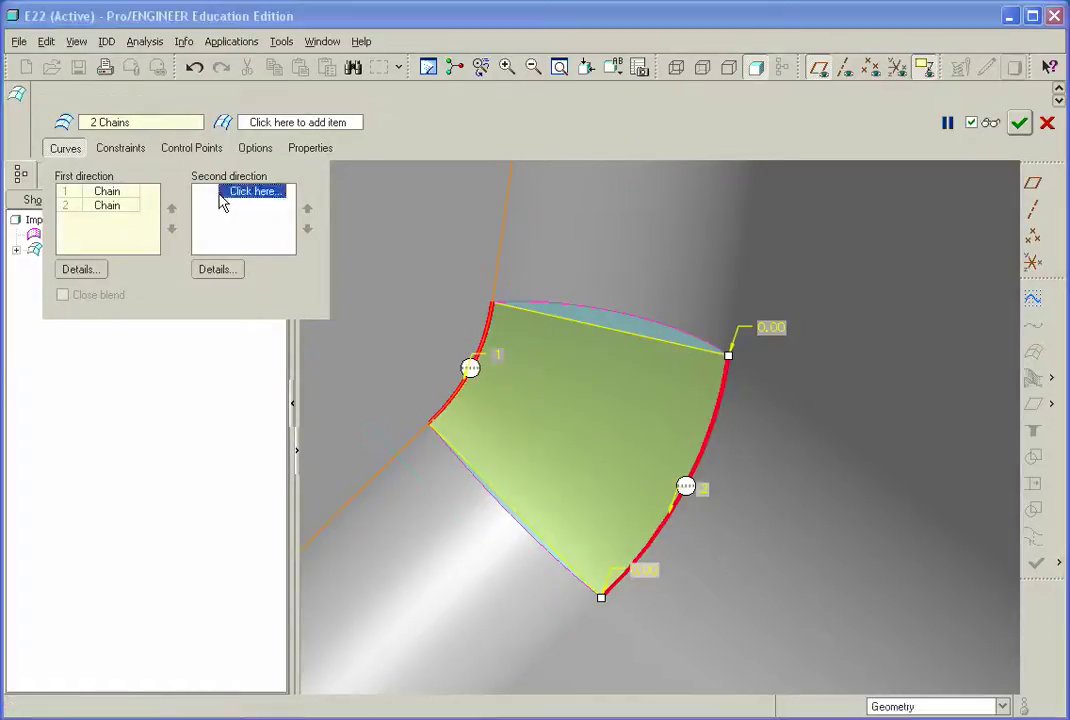
pyautogui.click(539, 304)
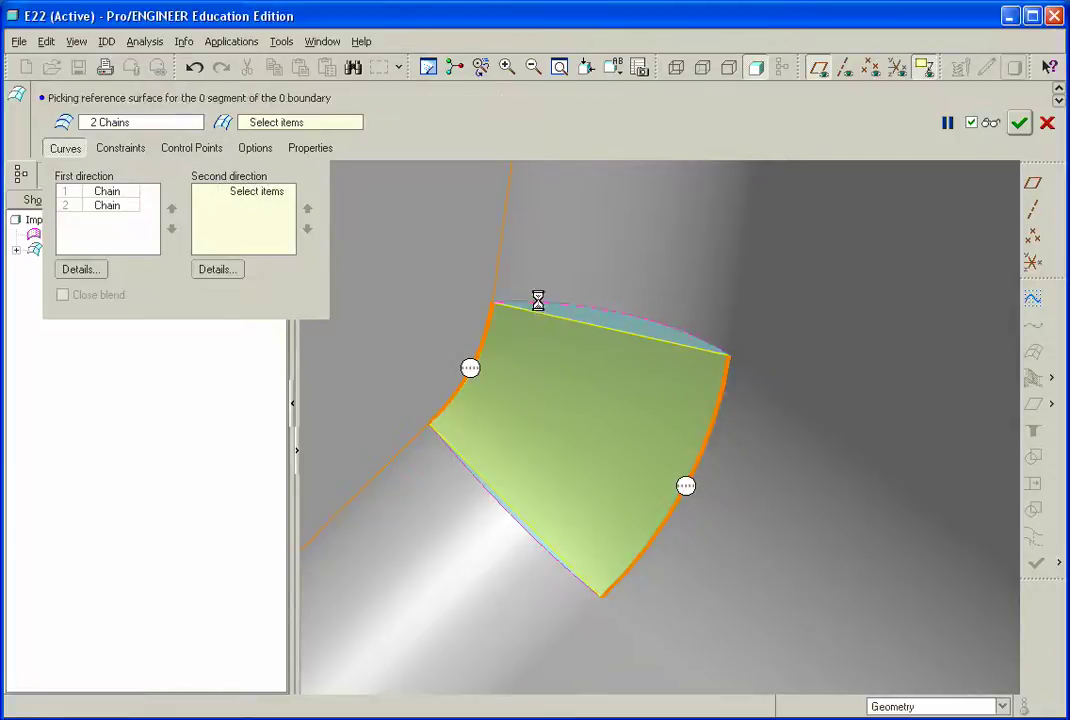
pyautogui.keyDown('ctrl'); pyautogui.click(476, 470); pyautogui.keyUp('ctrl')
pyautogui.click(1019, 122)
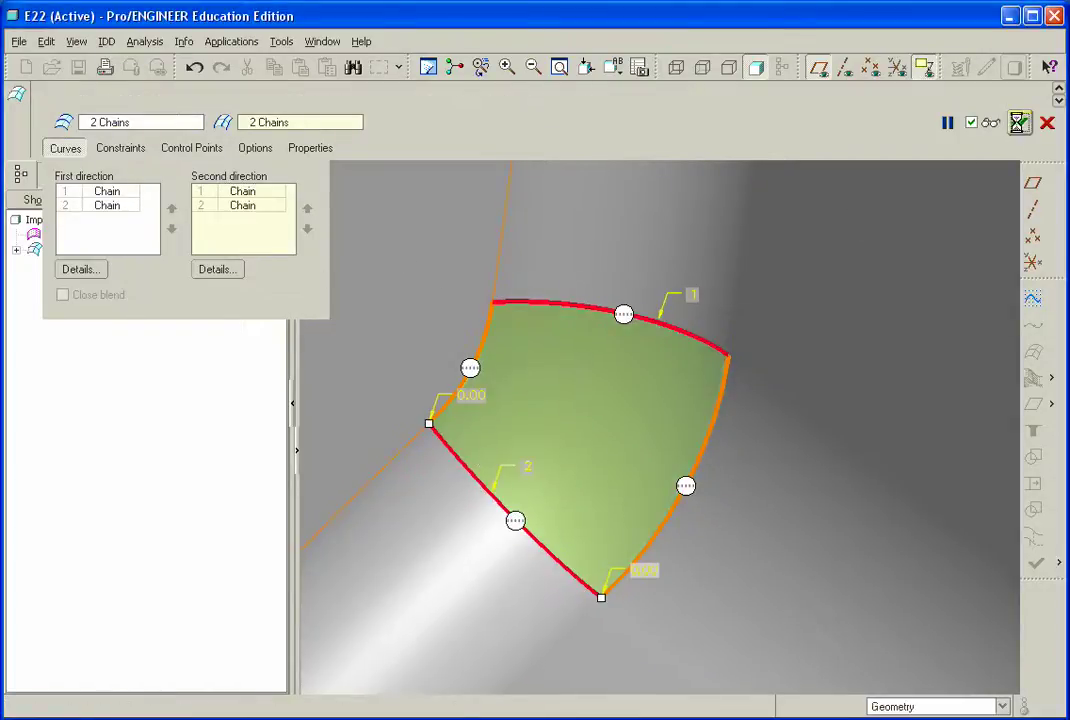
# - Start a boundary blend over the missing fillet strip inside the smaller lobe, using its two long arc edges as first-direction chains
pyautogui.scroll(-3, 820, 305)
pyautogui.scroll(-6, 785, 330)
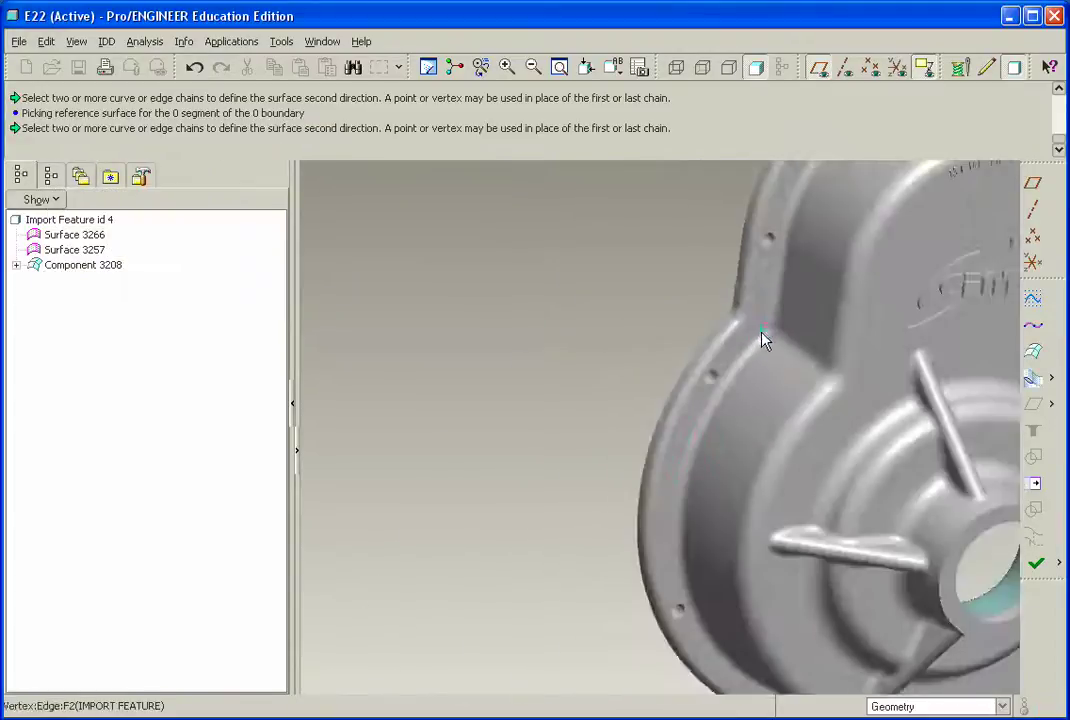
pyautogui.moveTo(707, 346); pyautogui.dragTo(855, 353, button='middle')
pyautogui.scroll(8, 652, 282)
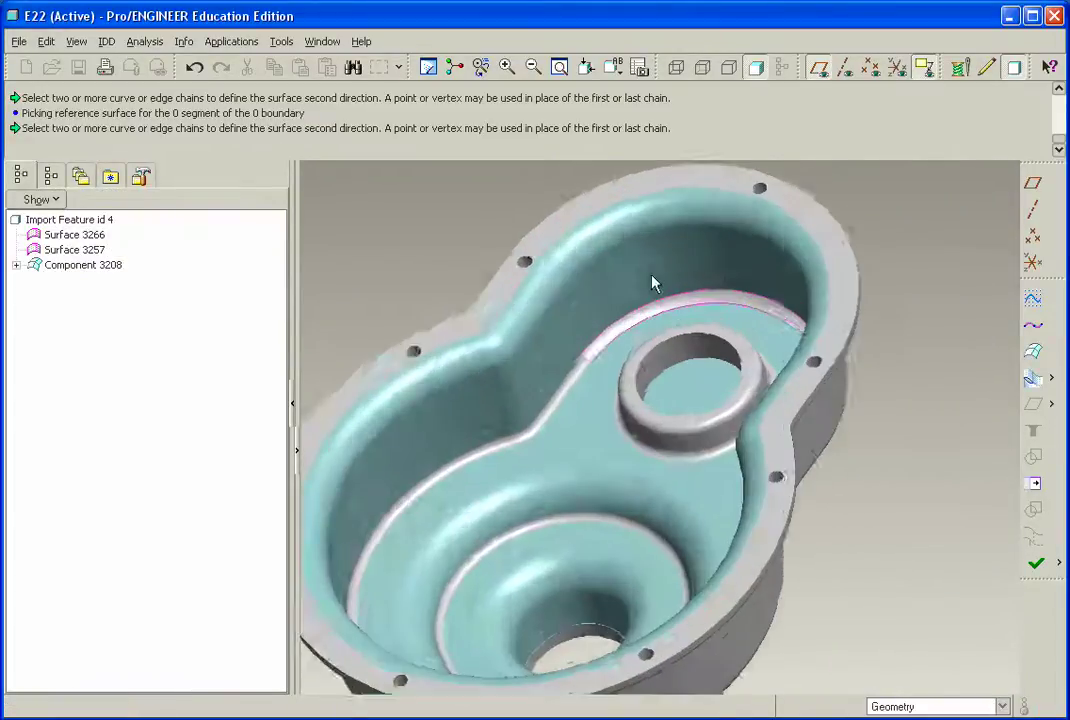
pyautogui.click(1033, 351)
pyautogui.click(83, 156)
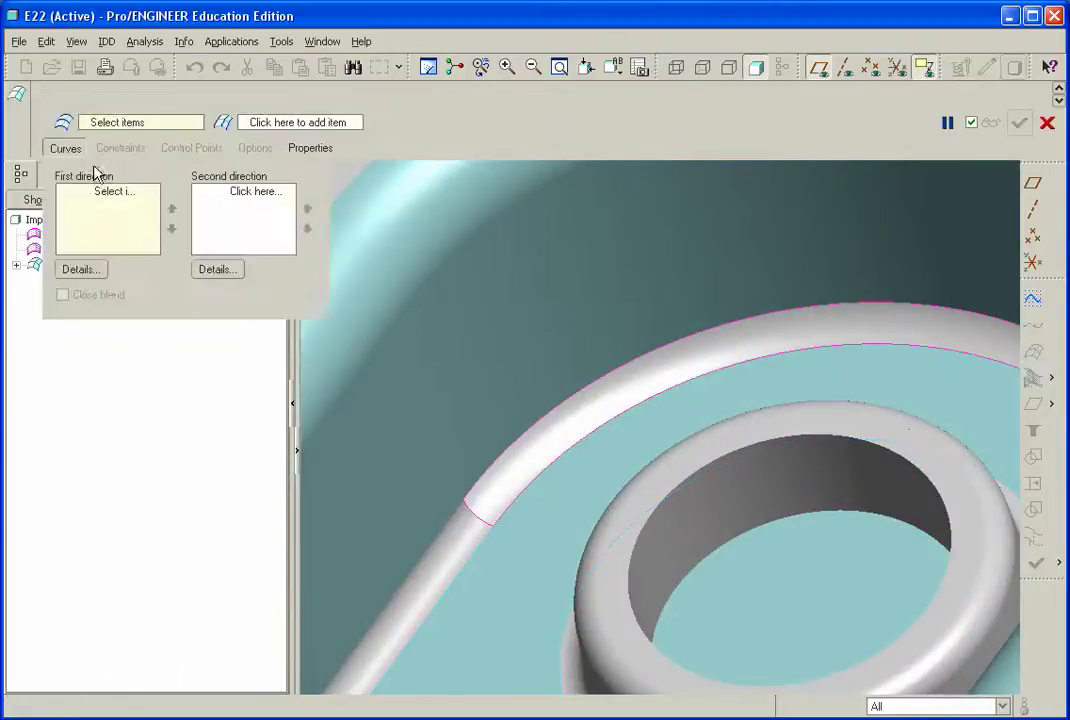
pyautogui.click(476, 494)
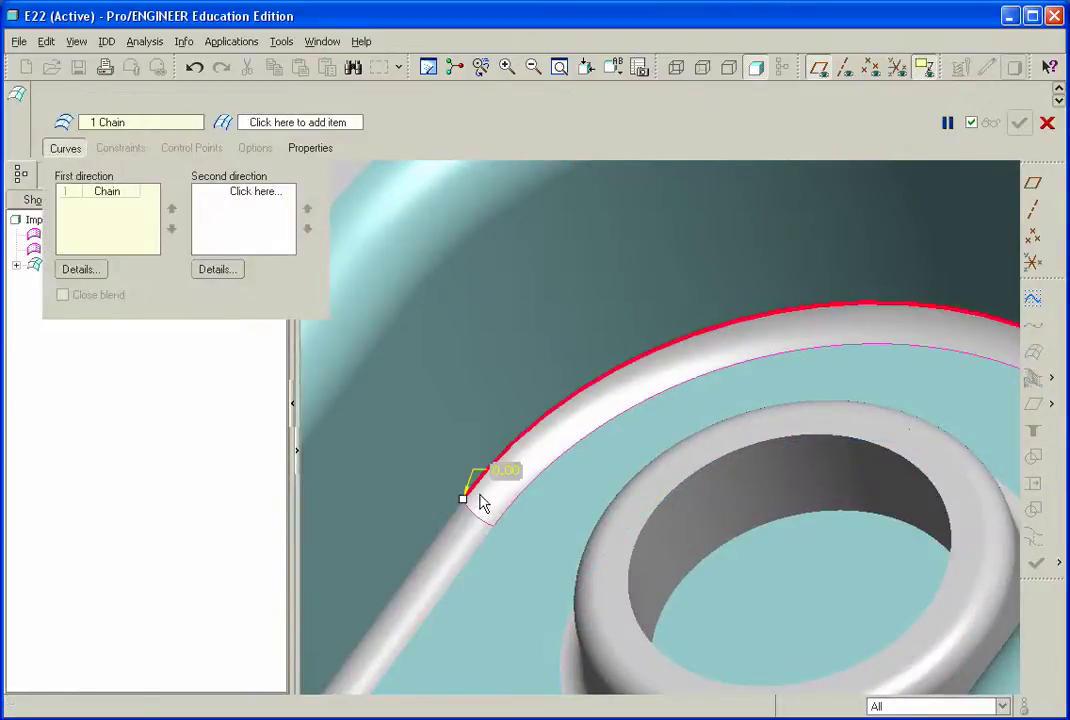
pyautogui.keyDown('ctrl'); pyautogui.click(499, 522); pyautogui.keyUp('ctrl')
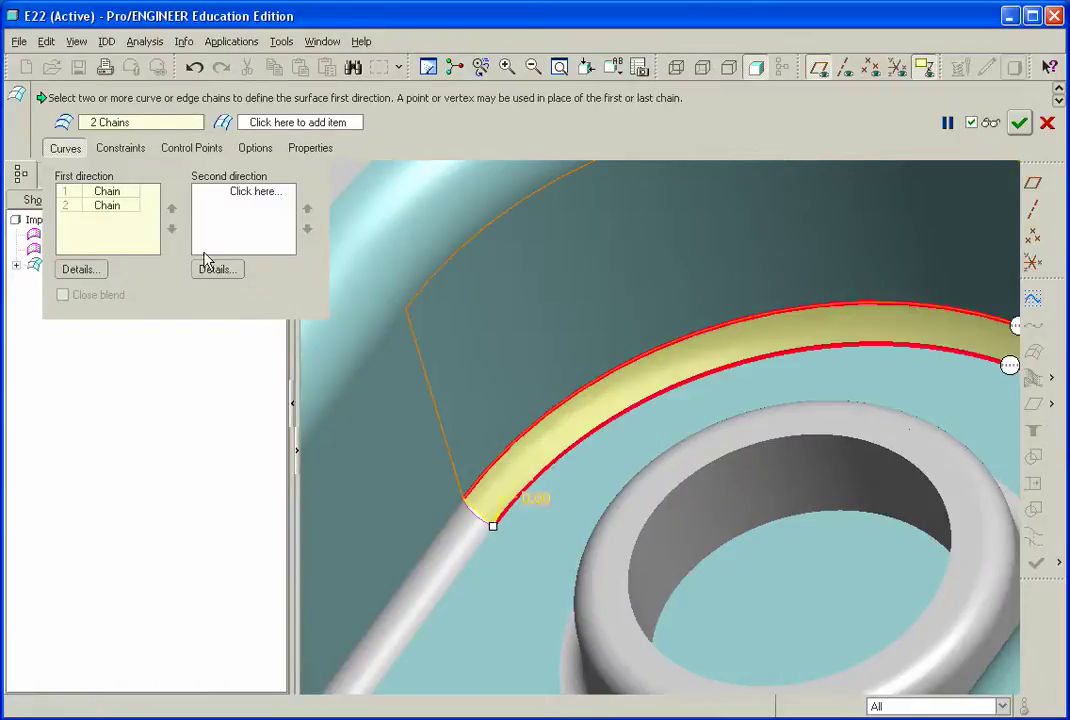
# - Add the short edges at both ends of the fillet strip as second-direction chains and complete the boundary blend
pyautogui.click(228, 194)
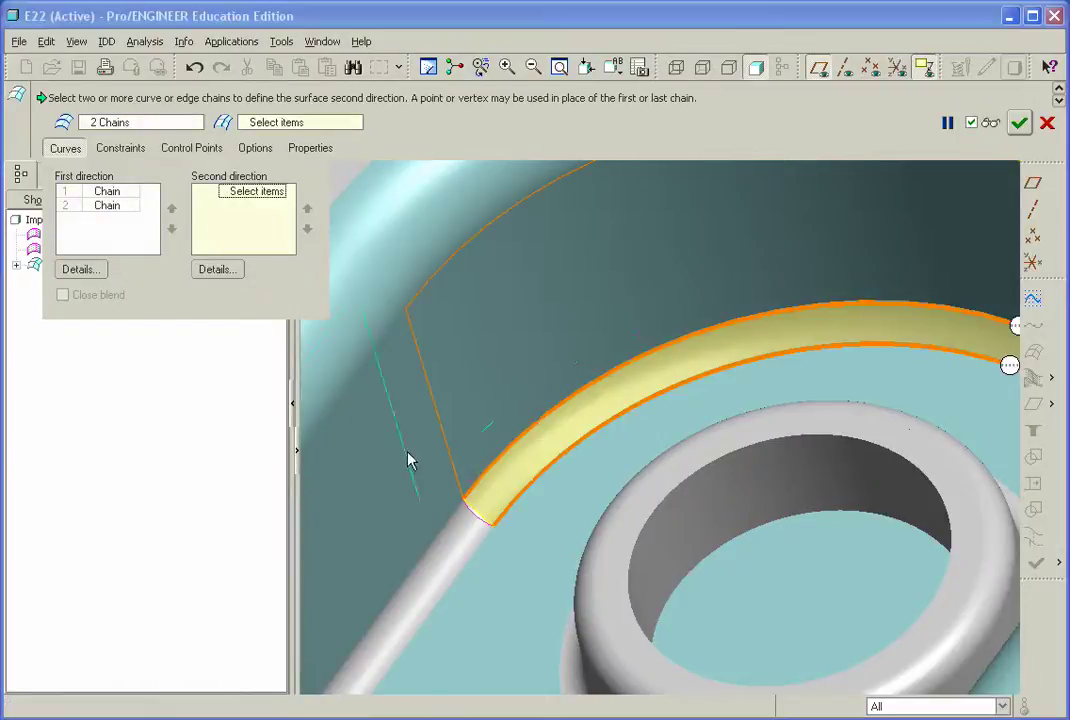
pyautogui.click(468, 515)
pyautogui.moveTo(442, 502); pyautogui.dragTo(546, 545, button='middle')
pyautogui.scroll(-5, 546, 545)
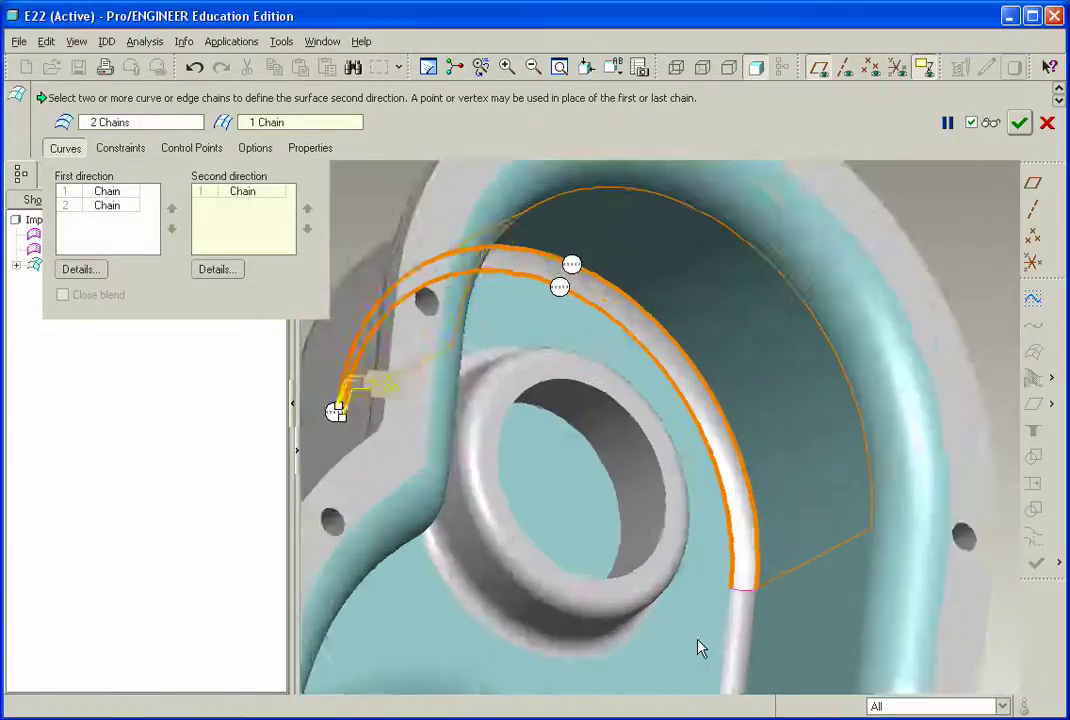
pyautogui.keyDown('ctrl'); pyautogui.click(772, 567); pyautogui.keyUp('ctrl')
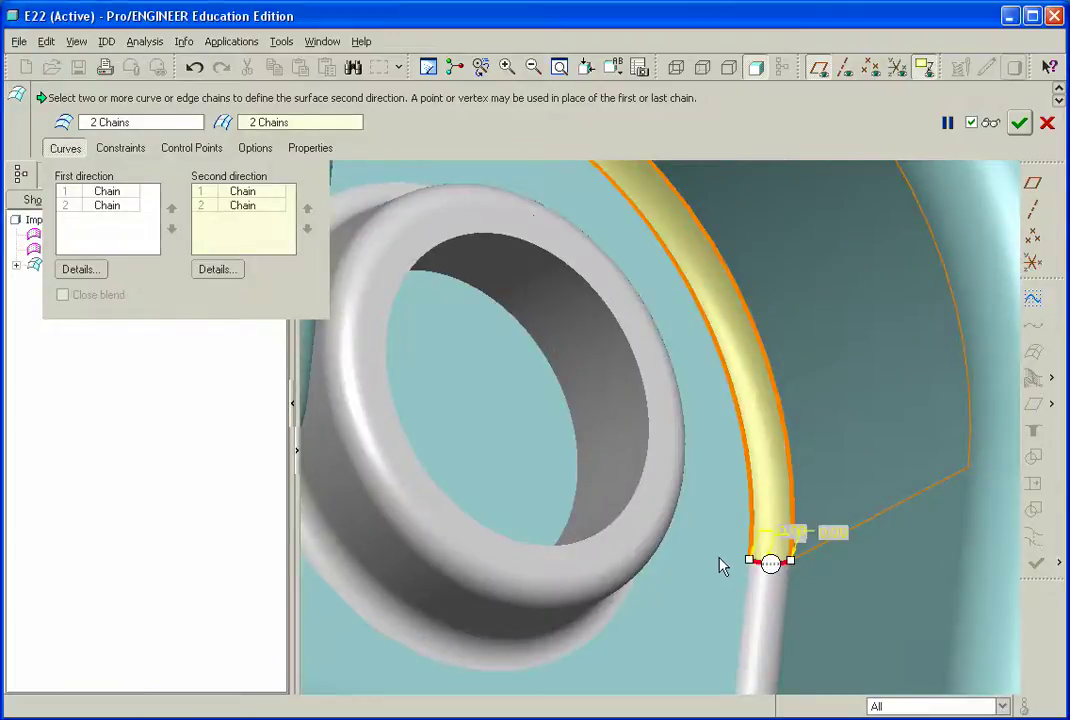
pyautogui.click(1019, 122)
# - Leave Import Data Doctor and accept the redefined import feature with its three patch surfaces
pyautogui.scroll(-2, 773, 312)
pyautogui.scroll(5, 772, 312)
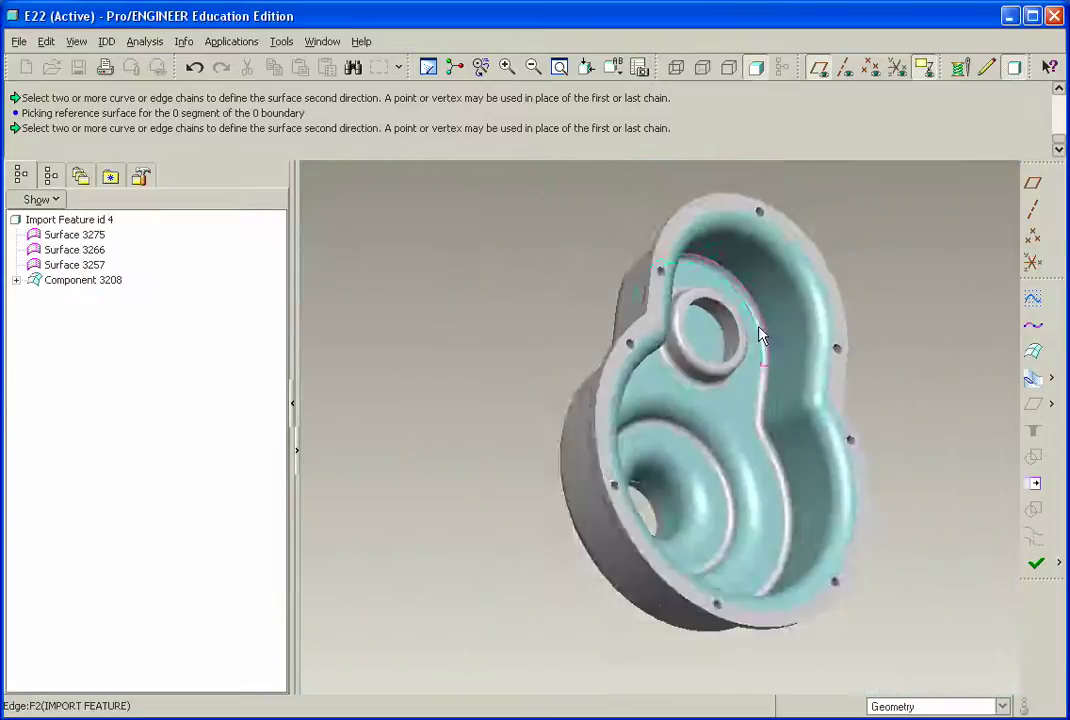
pyautogui.moveTo(760, 334); pyautogui.dragTo(955, 573, button='middle')
pyautogui.click(1035, 567)
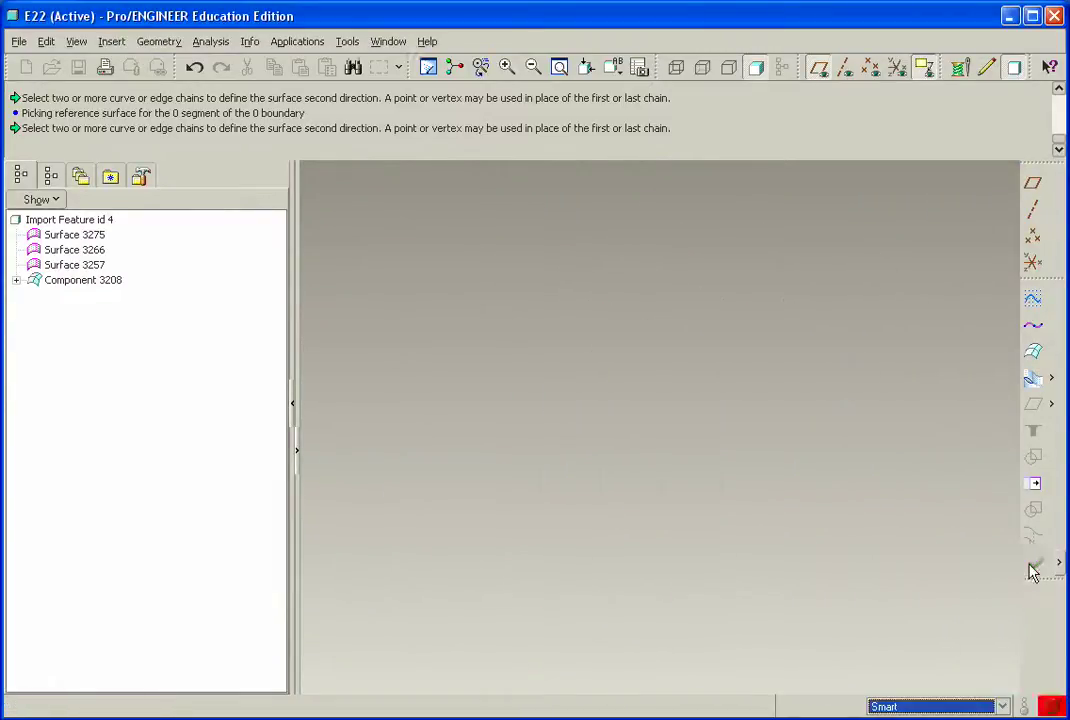
pyautogui.moveTo(750, 408); pyautogui.dragTo(880, 470, button='middle')
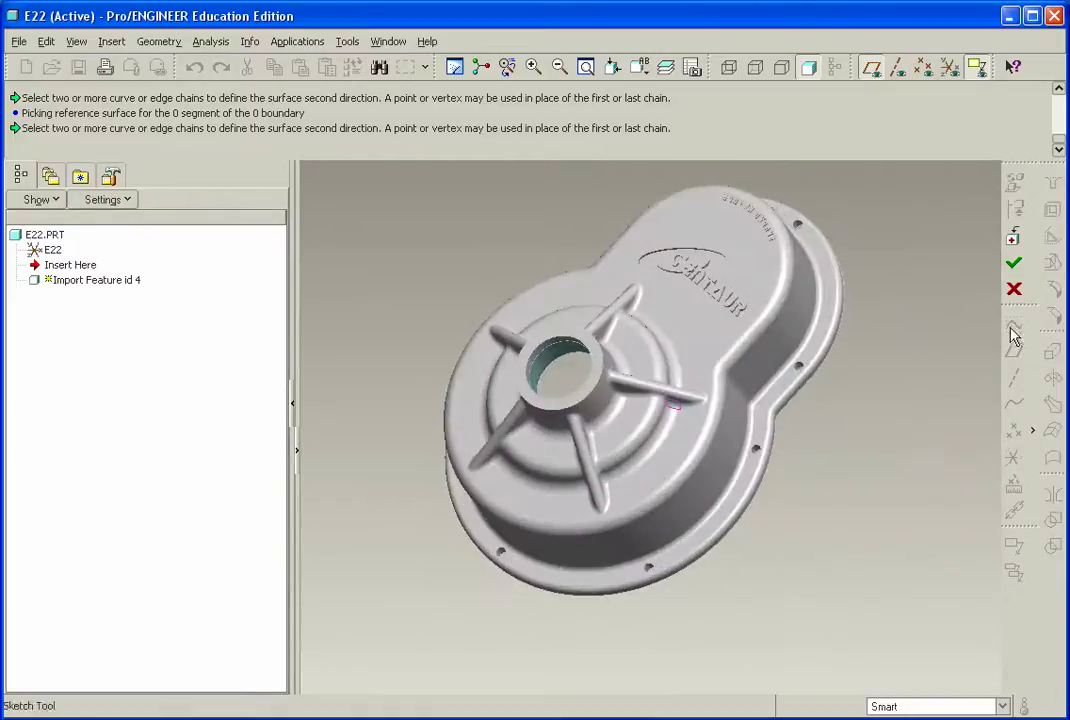
pyautogui.click(1013, 262)
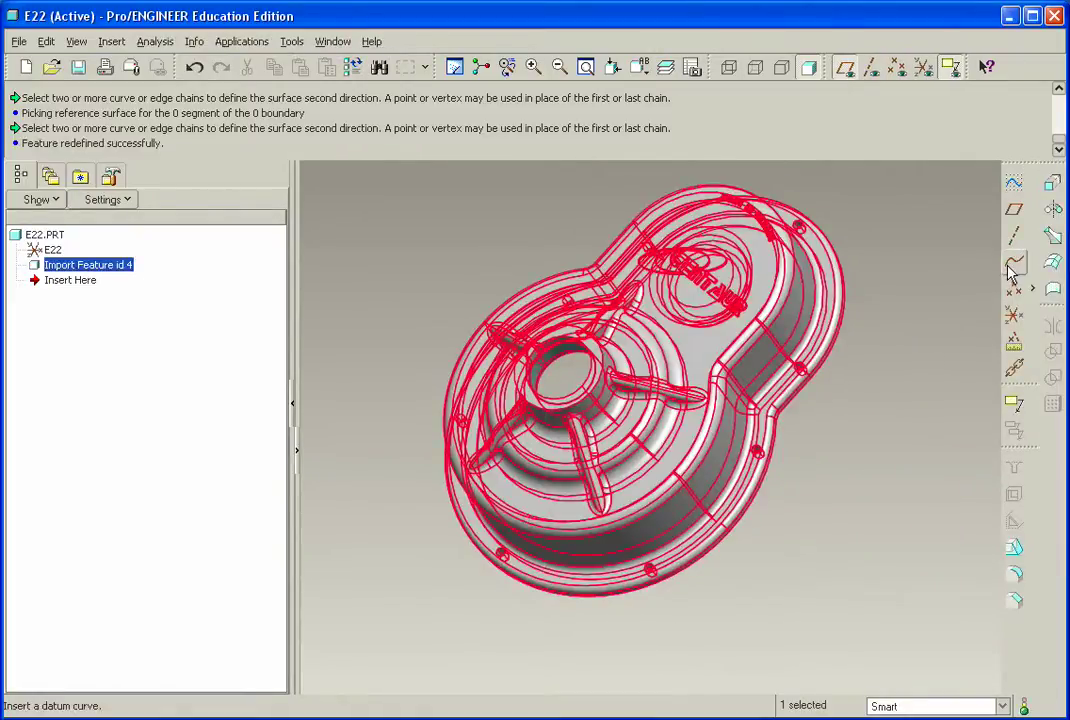
pyautogui.moveTo(664, 440); pyautogui.dragTo(805, 488, button='middle')
pyautogui.click(805, 488)
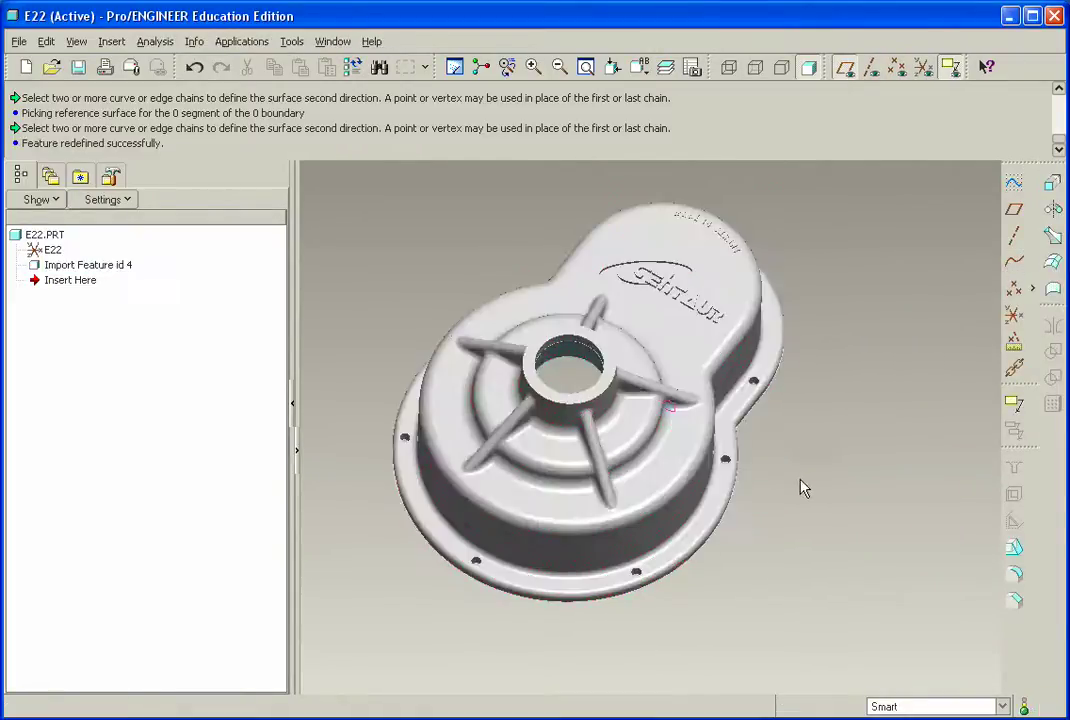
# - Run a quick Mass Properties analysis on the patched housing to check whether it has mass
pyautogui.click(155, 42)
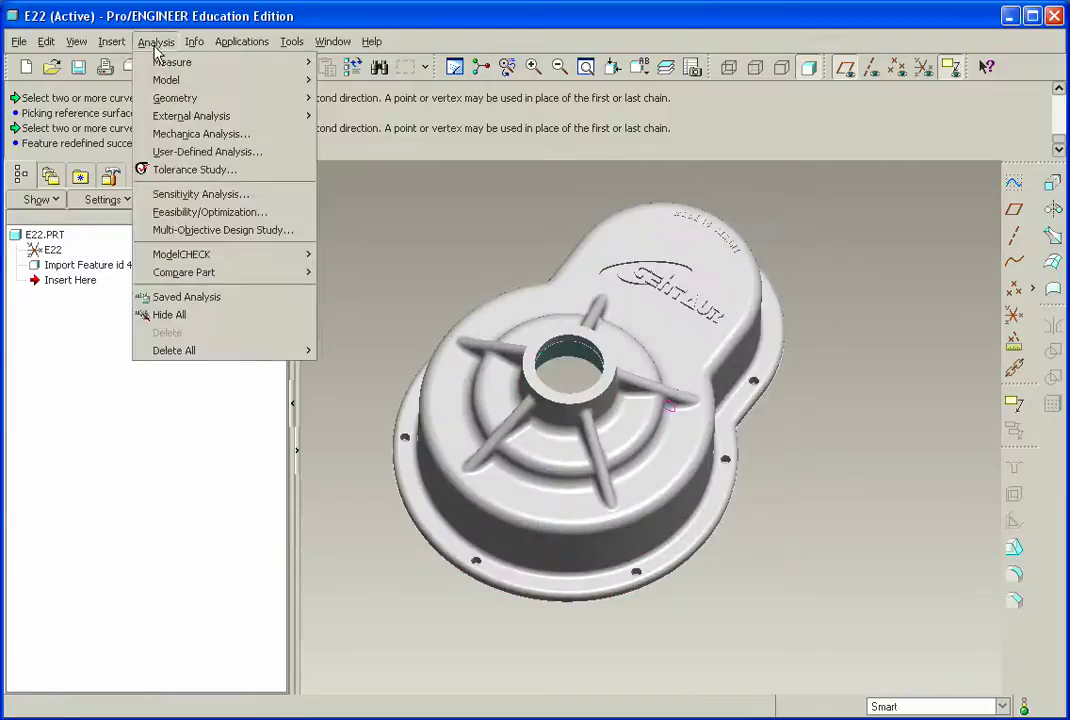
pyautogui.moveTo(172, 80)
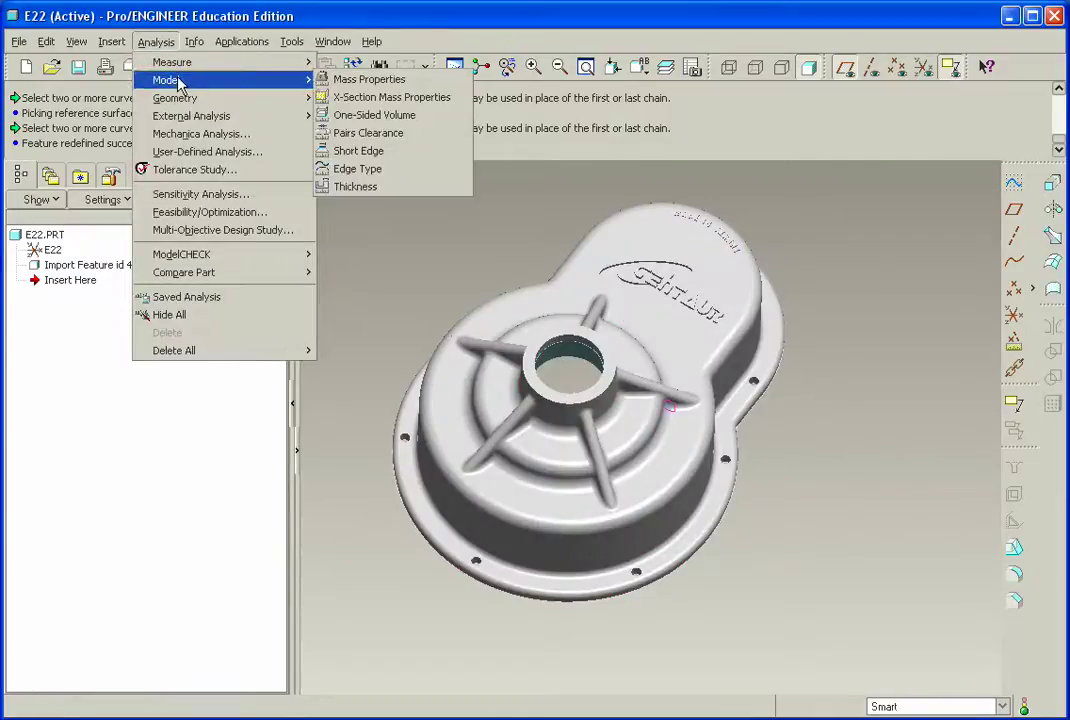
pyautogui.click(369, 80)
pyautogui.click(790, 528)
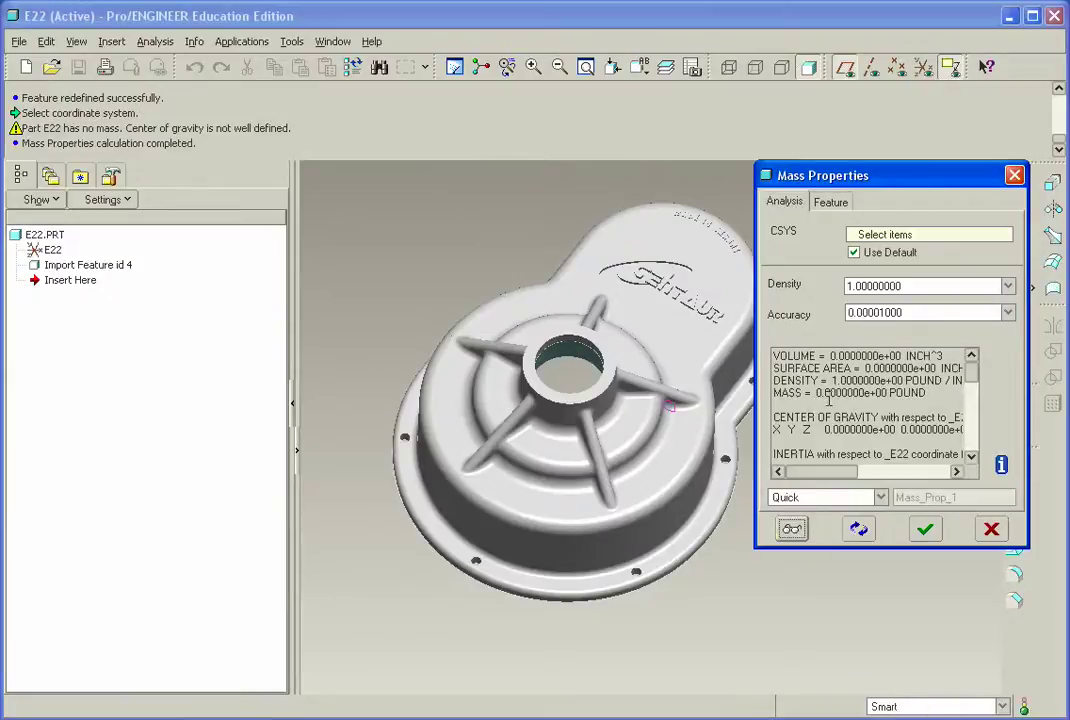
pyautogui.click(925, 529)
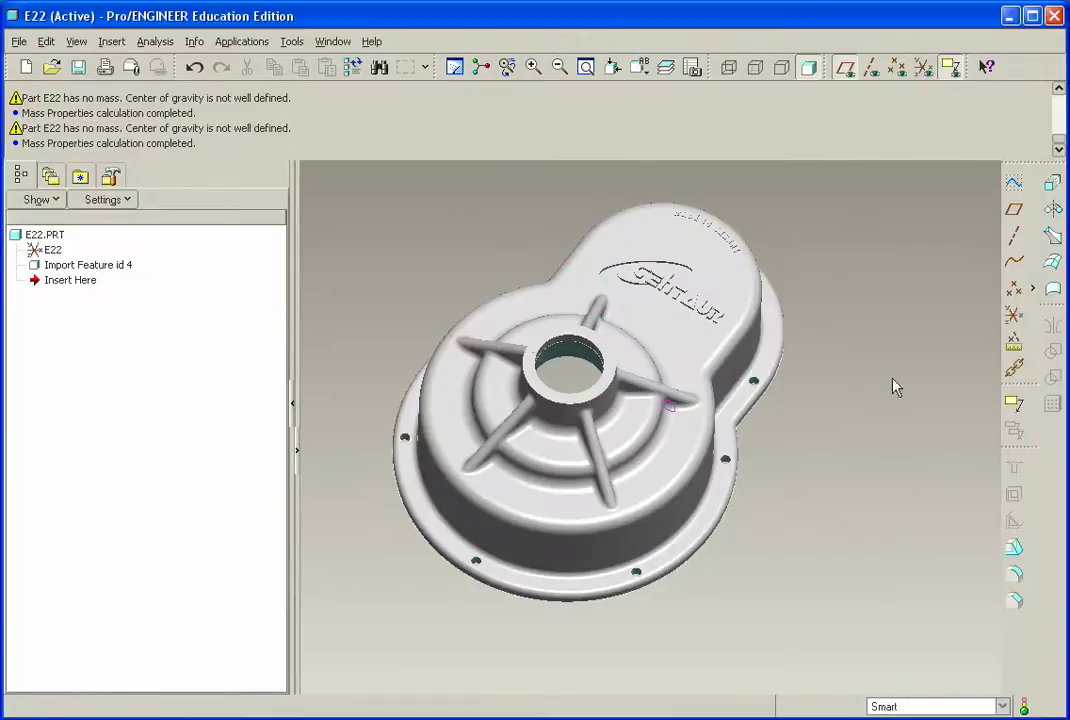
# - Redefine the import feature in Import Data Doctor, combine the three patch surfaces with the imported component, and leave Import Data Doctor
pyautogui.rightClick(97, 272)
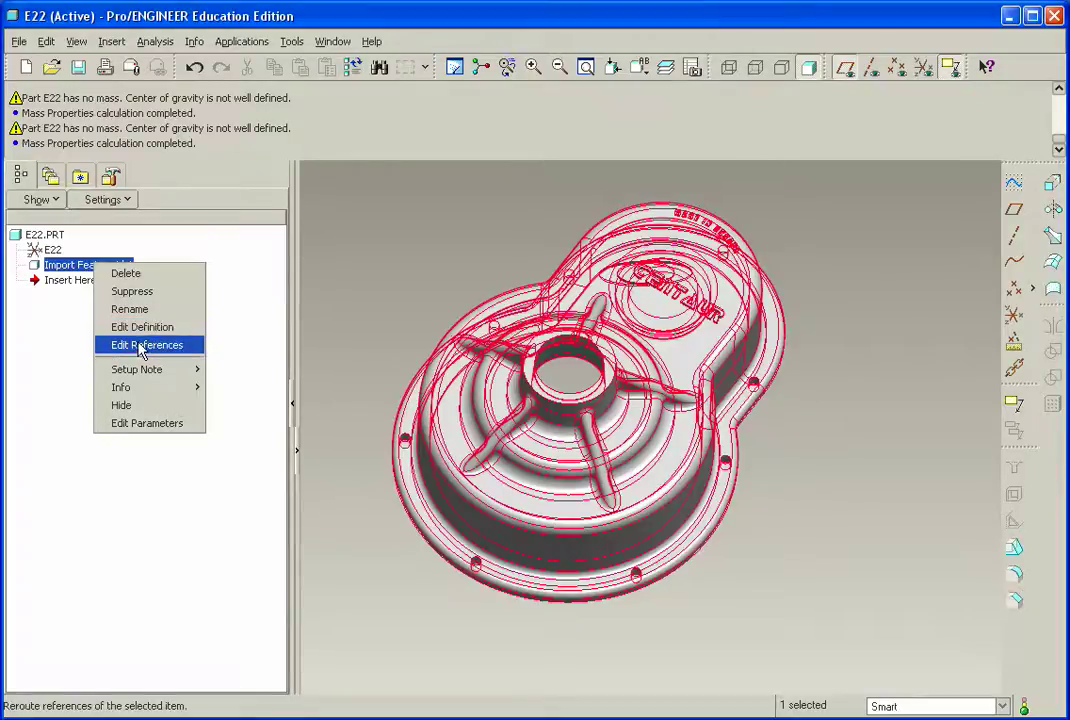
pyautogui.click(136, 328)
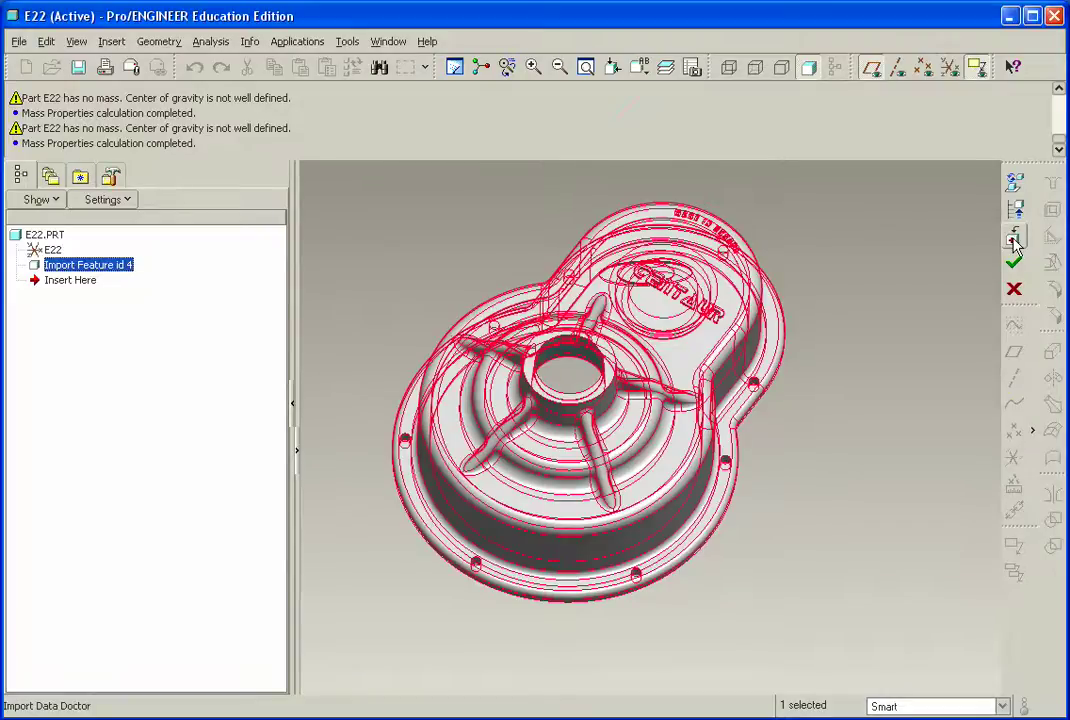
pyautogui.click(1015, 240)
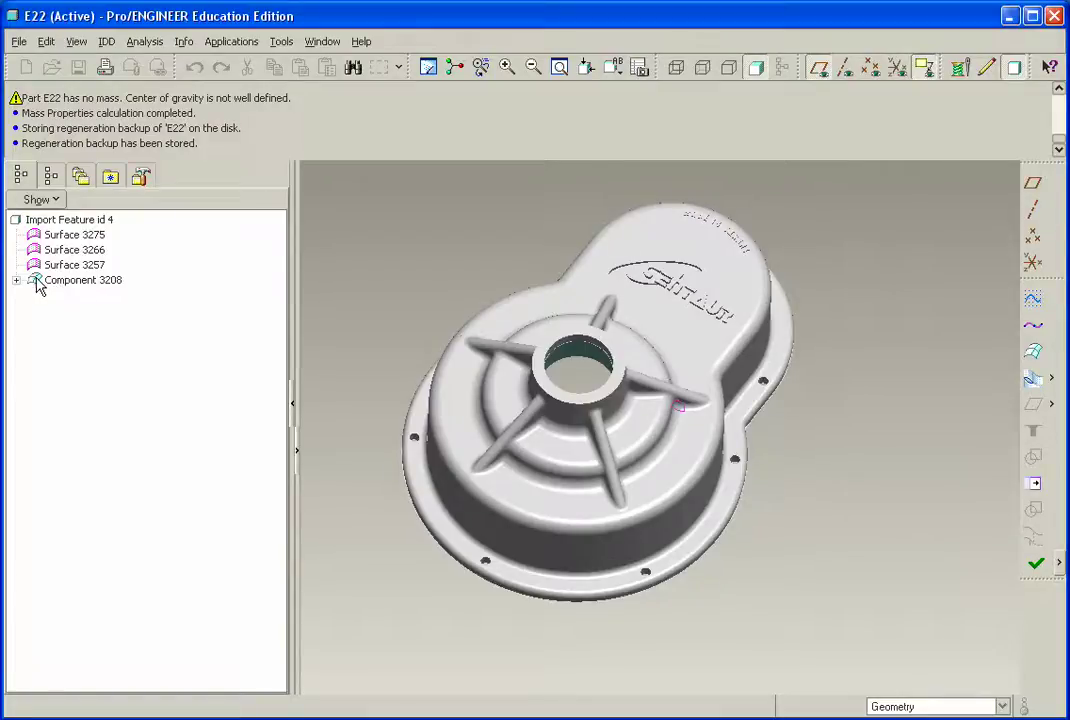
pyautogui.moveTo(35, 282); pyautogui.dragTo(73, 248)
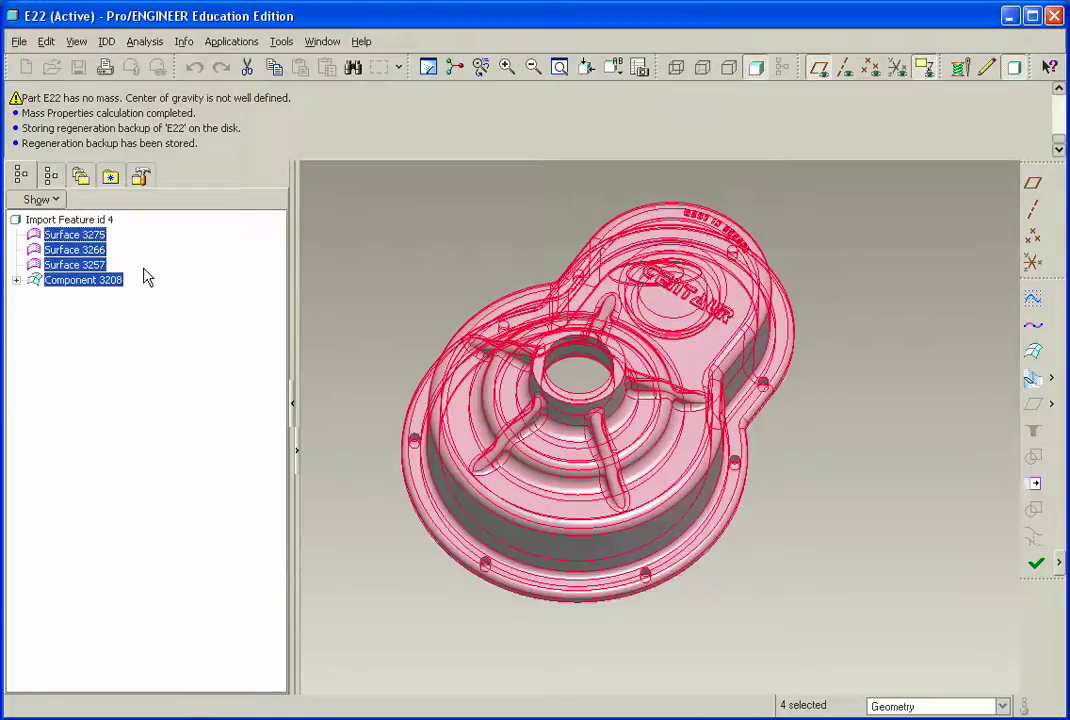
pyautogui.rightClick(80, 258)
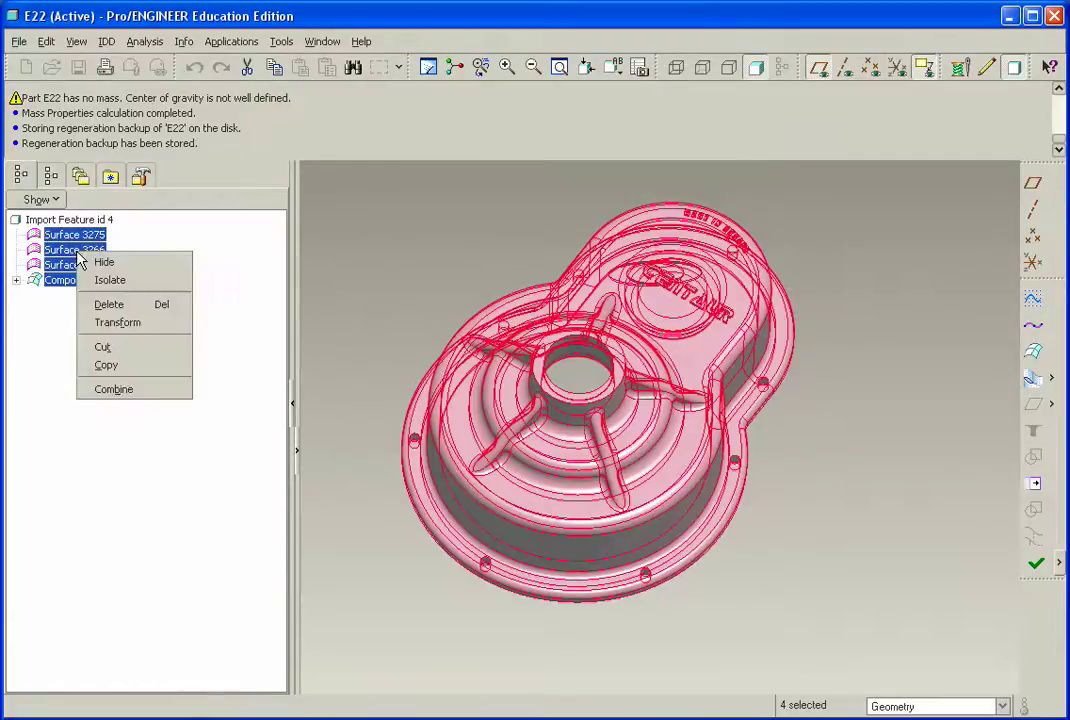
pyautogui.click(113, 389)
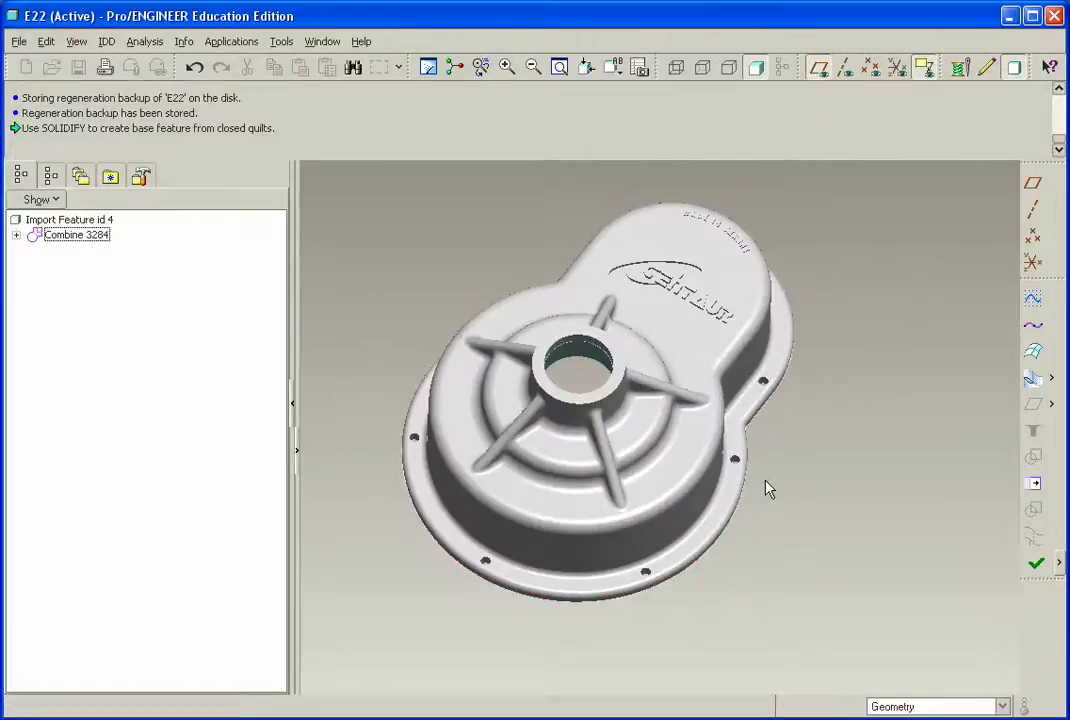
pyautogui.click(1035, 565)
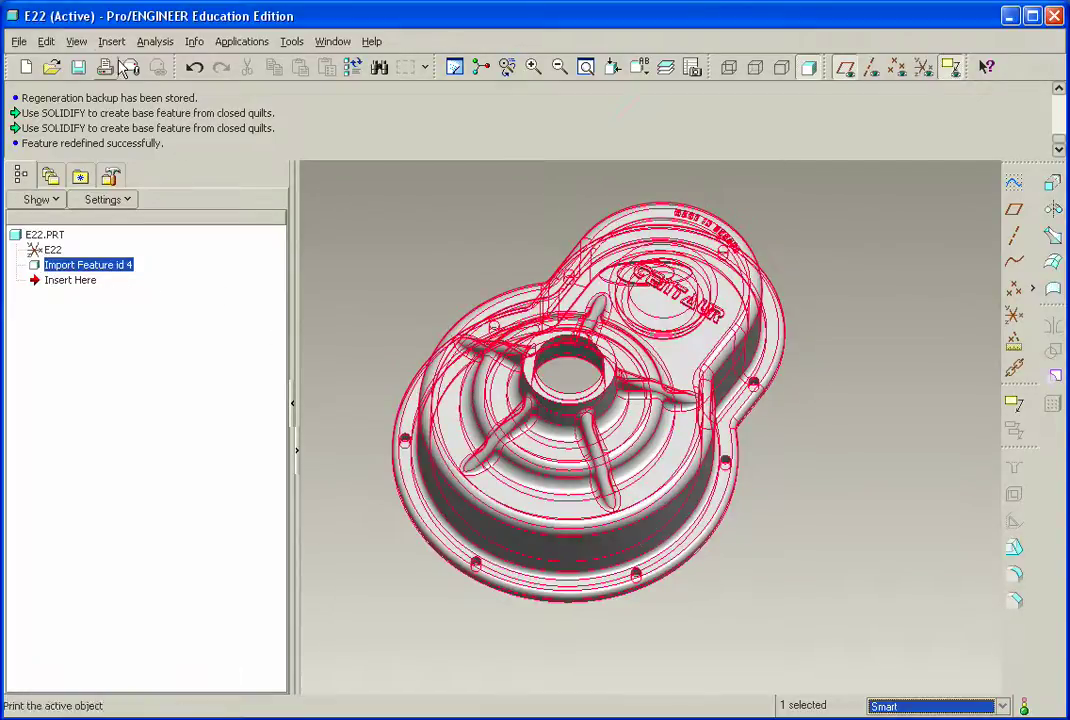
# - Solidify the closed quilt of the imported housing
pyautogui.click(45, 42)
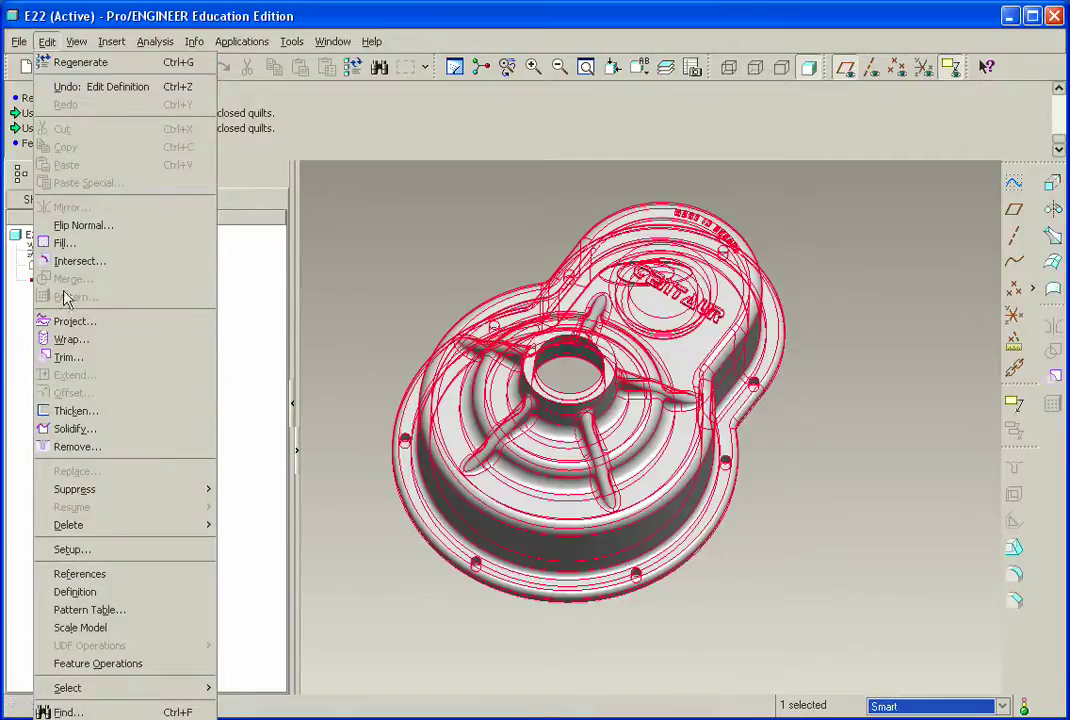
pyautogui.click(74, 432)
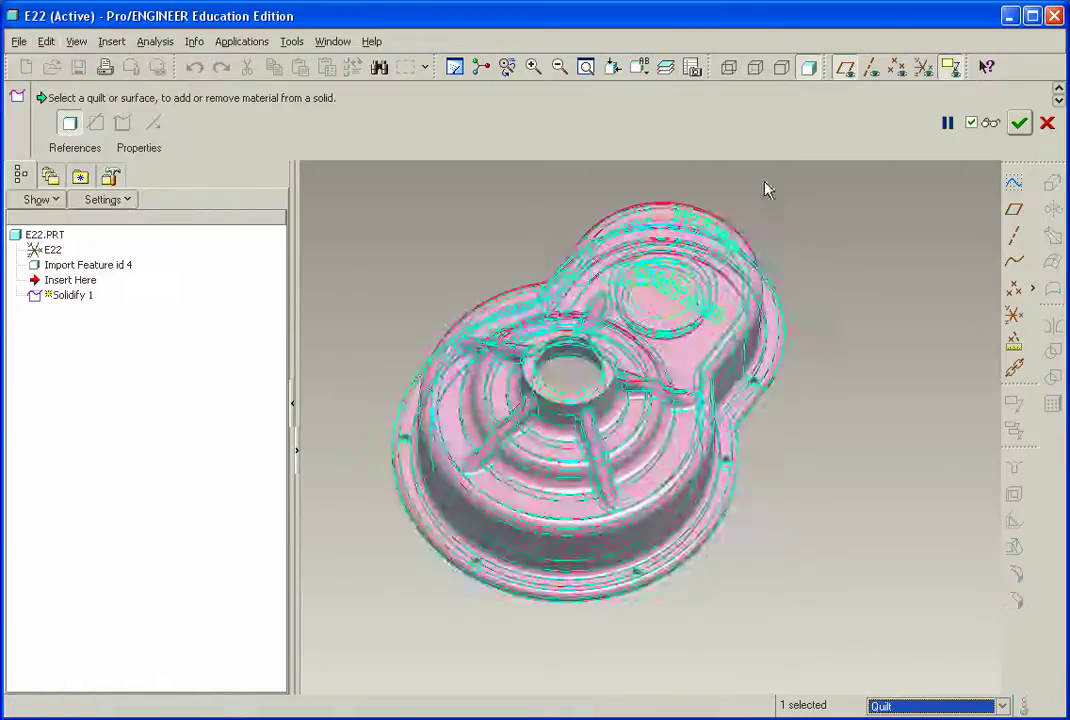
pyautogui.click(1019, 122)
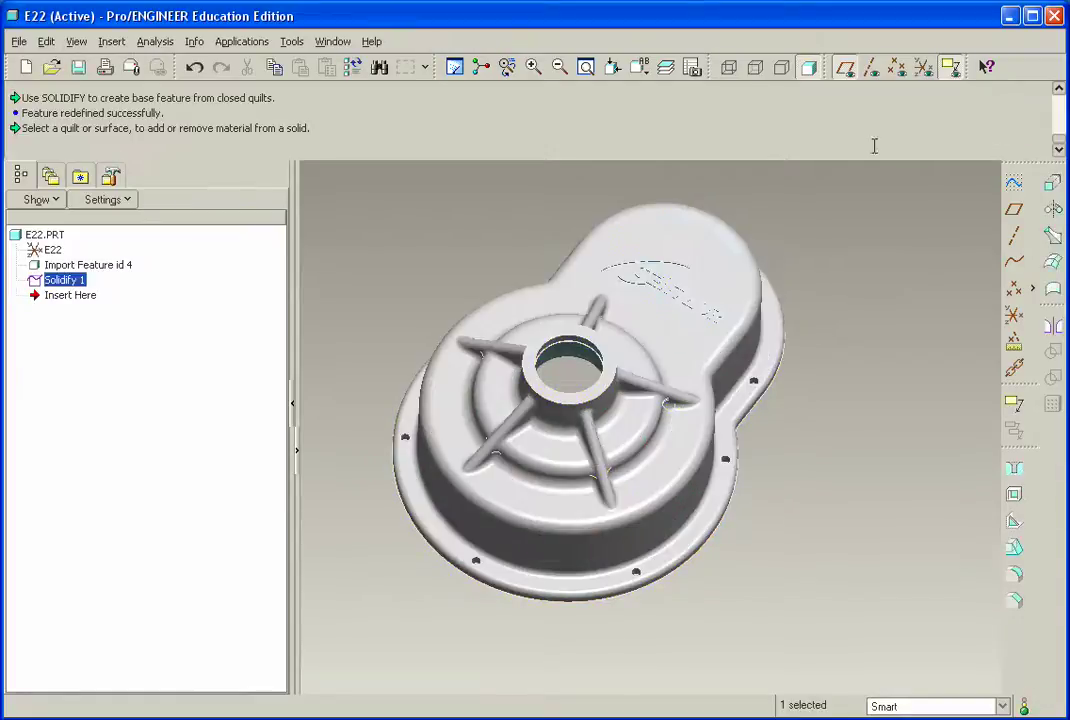
# - Rerun the quick Mass Properties analysis on the solidified housing and check its mass
pyautogui.click(155, 43)
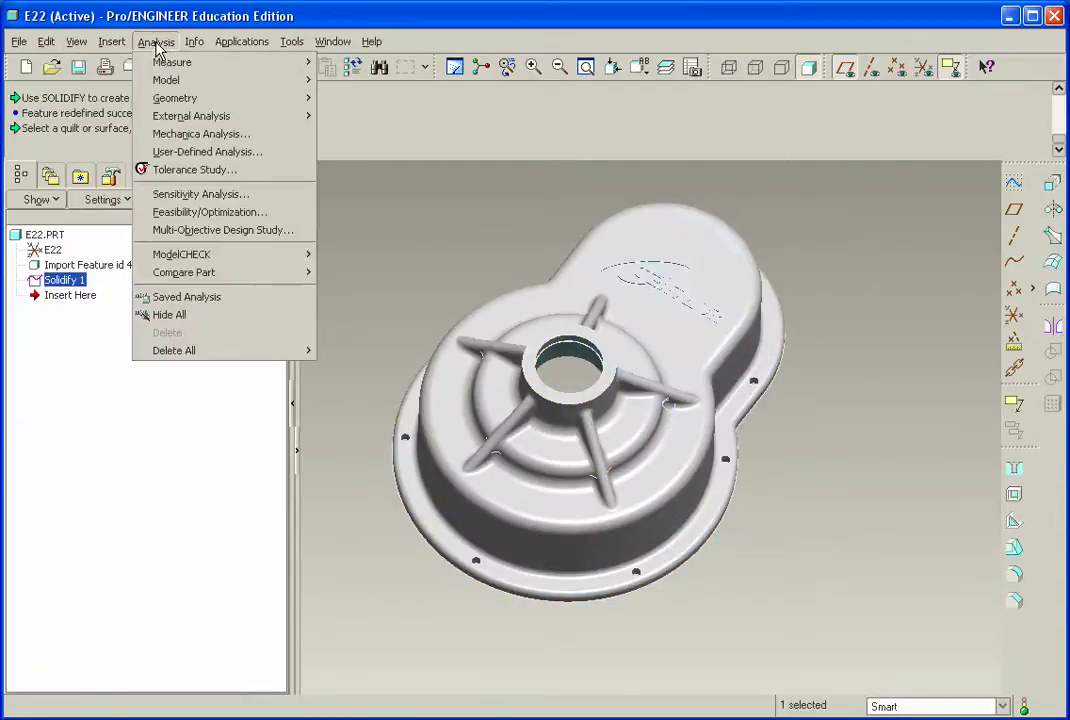
pyautogui.moveTo(172, 80)
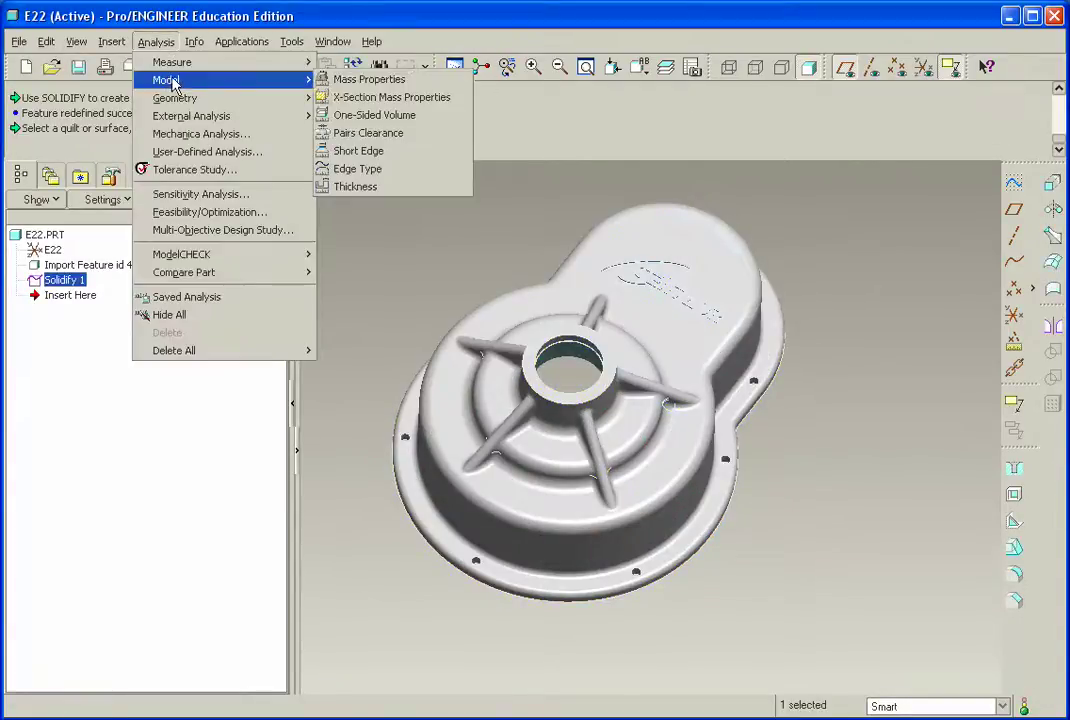
pyautogui.click(345, 80)
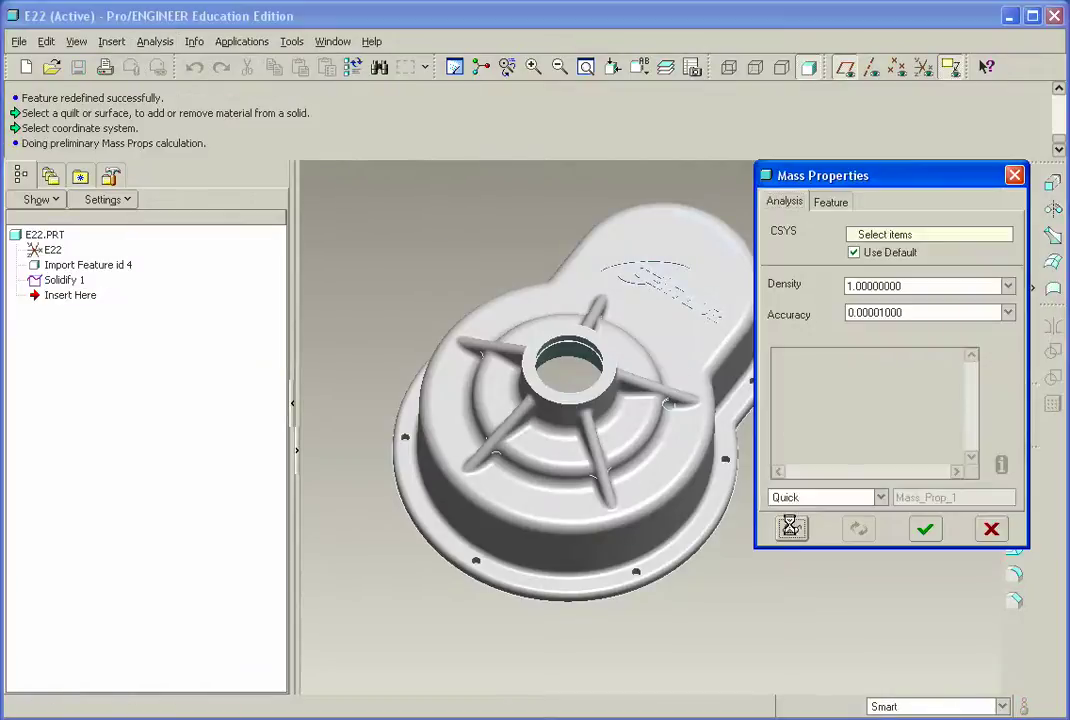
pyautogui.moveTo(814, 393); pyautogui.dragTo(857, 394)
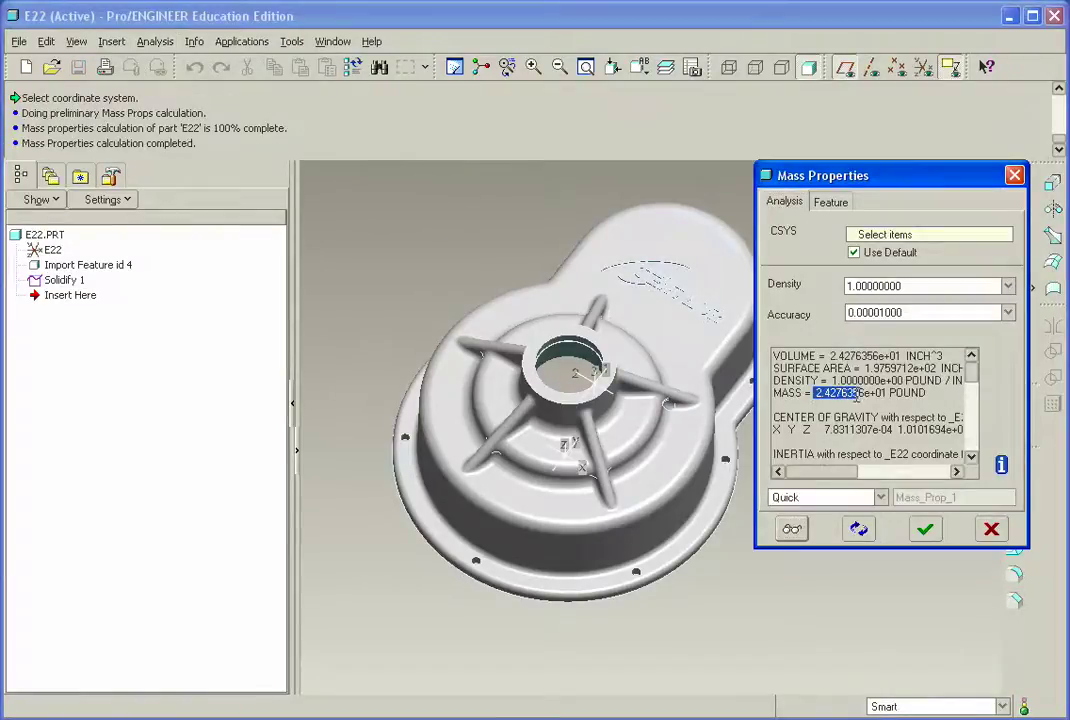
pyautogui.click(924, 528)
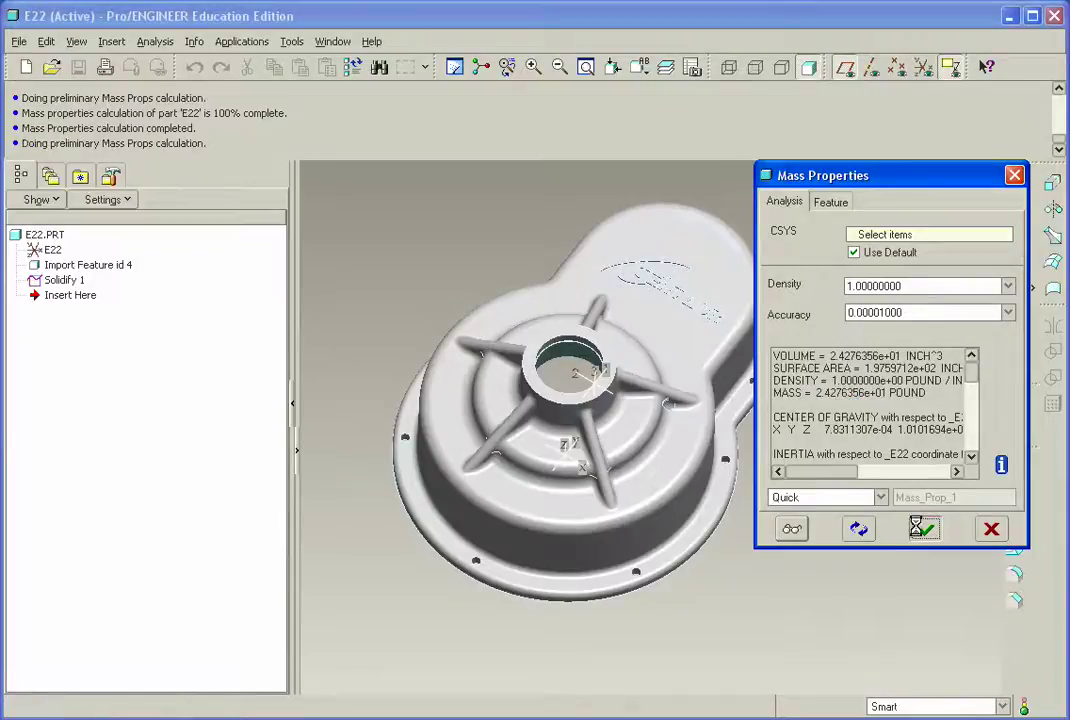